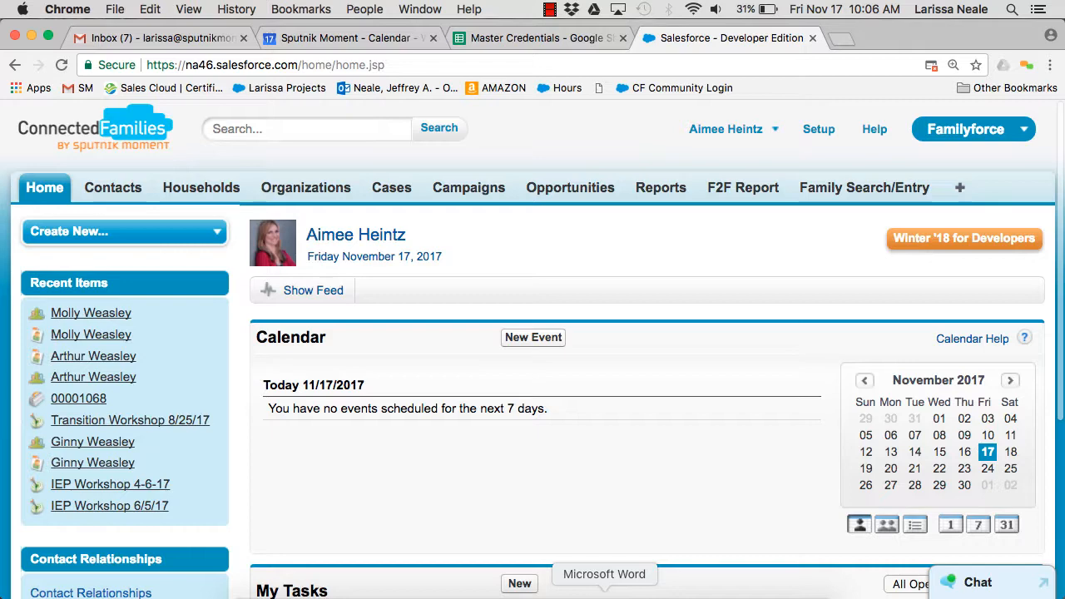
Step: Open the Contacts home page and look over the list of recent contacts
left_click(104, 190)
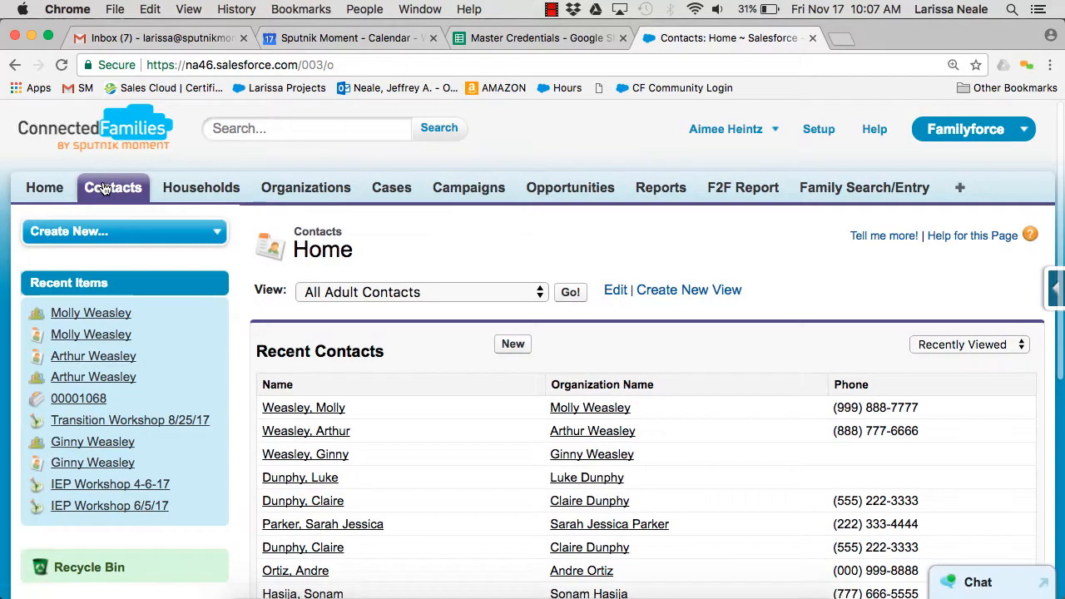
scroll(281, 220, "down", 3)
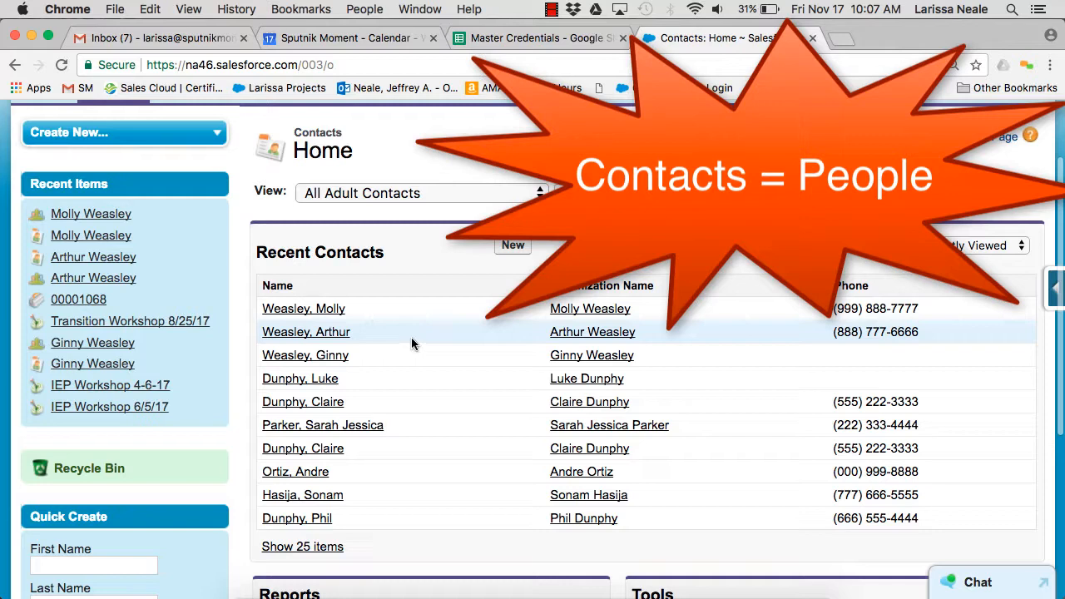
scroll(420, 281, "up", 2)
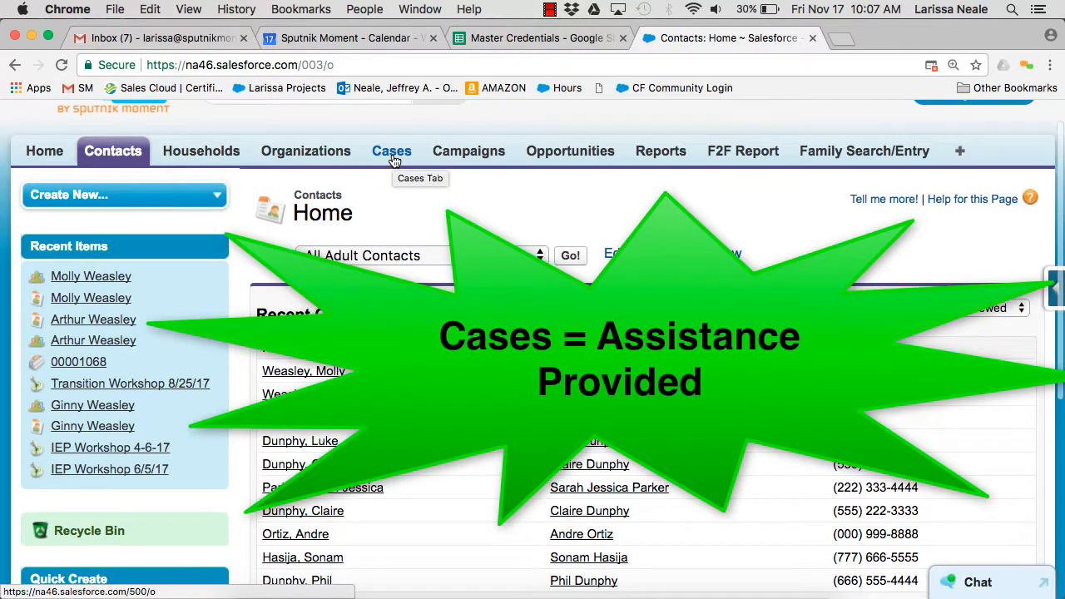
scroll(394, 161, "up", 1)
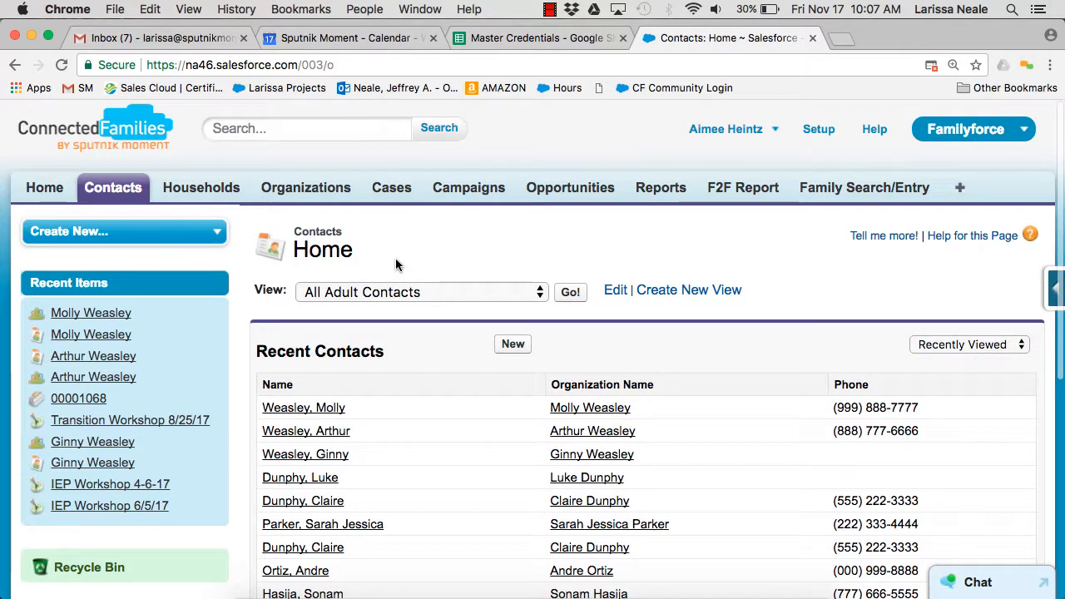
Step: Search all records for the family's last name and review the matching organizations, contacts and households
left_click(291, 131)
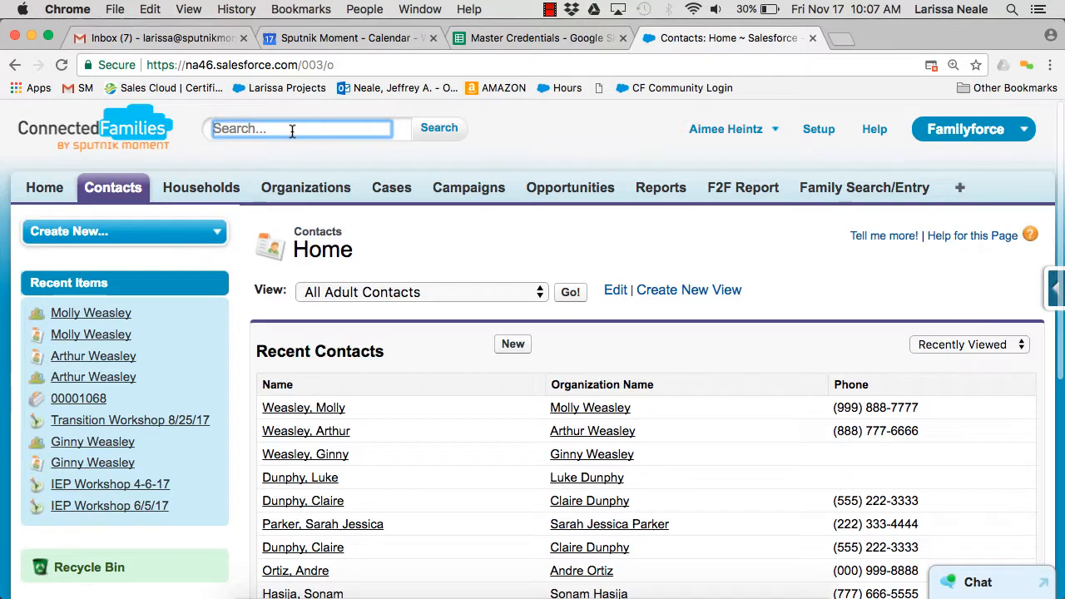
type("weasley")
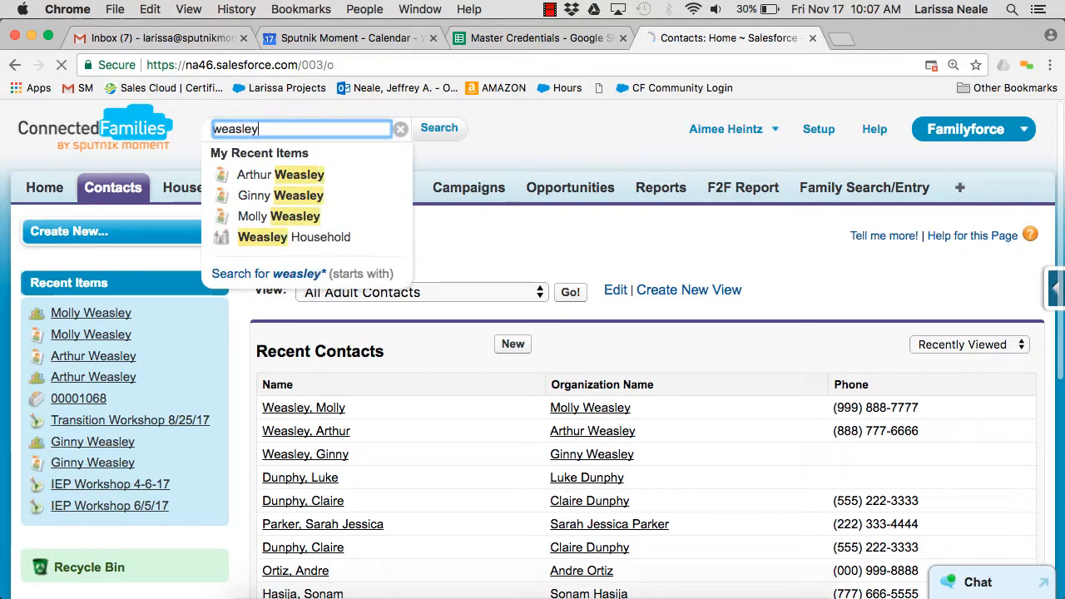
scroll(410, 218, "down", 2)
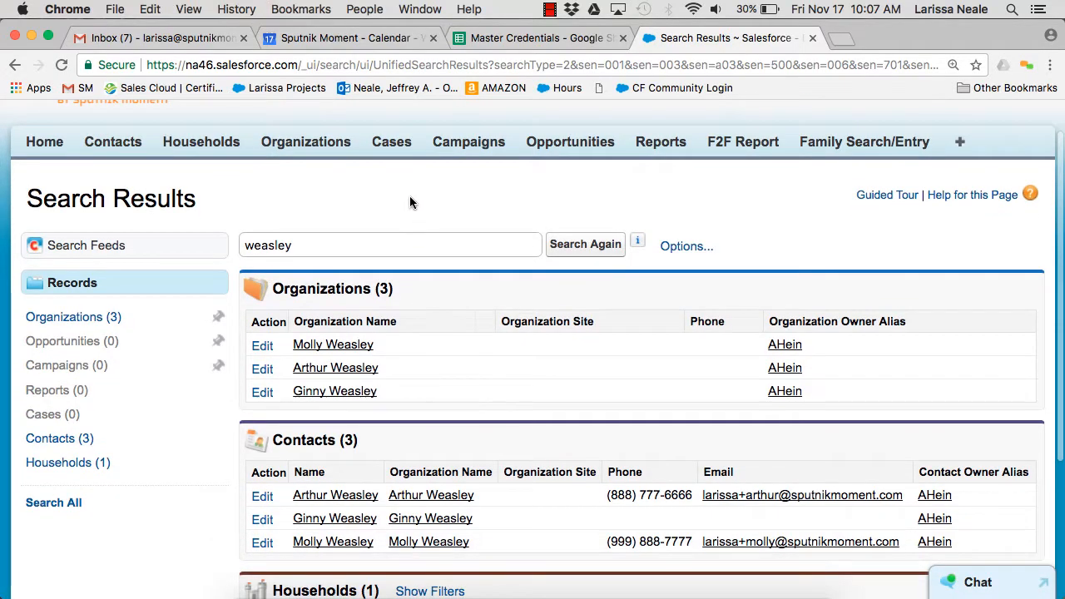
scroll(409, 203, "up", 1)
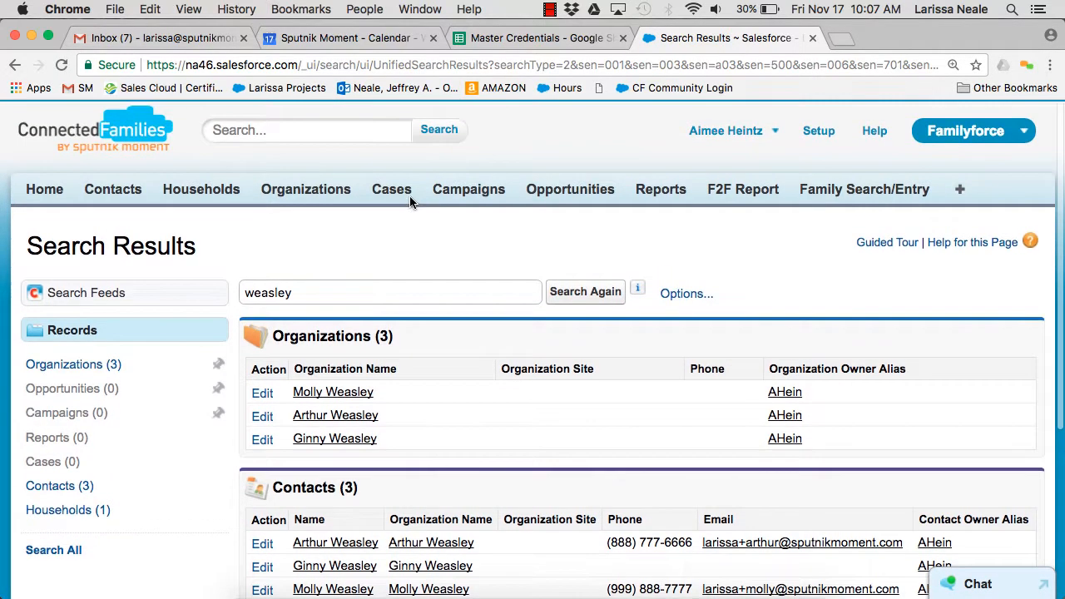
scroll(358, 224, "down", 2)
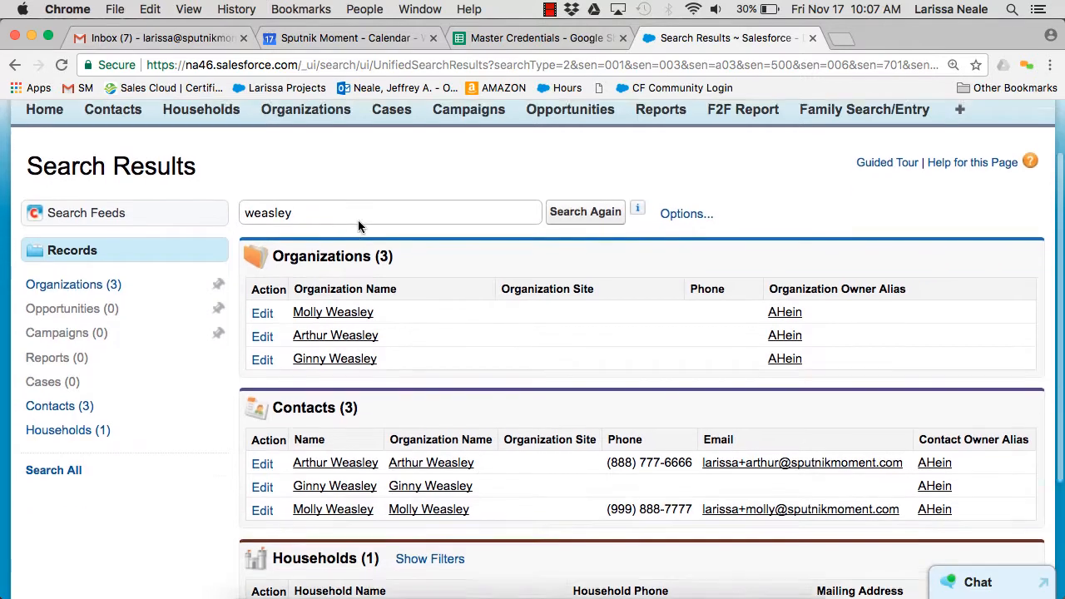
scroll(358, 219, "down", 4)
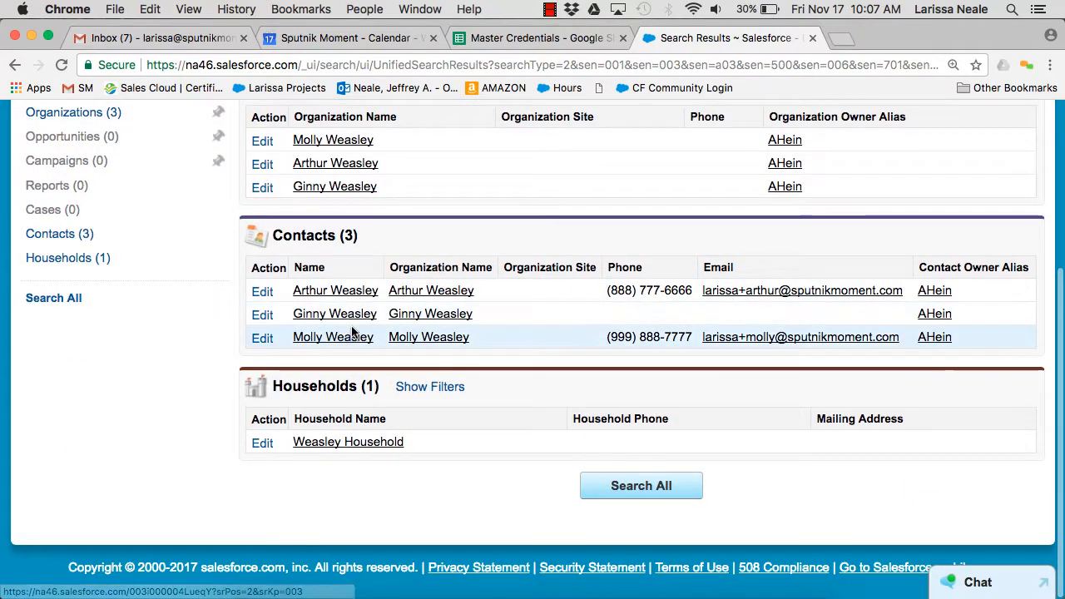
scroll(358, 333, "up", 1)
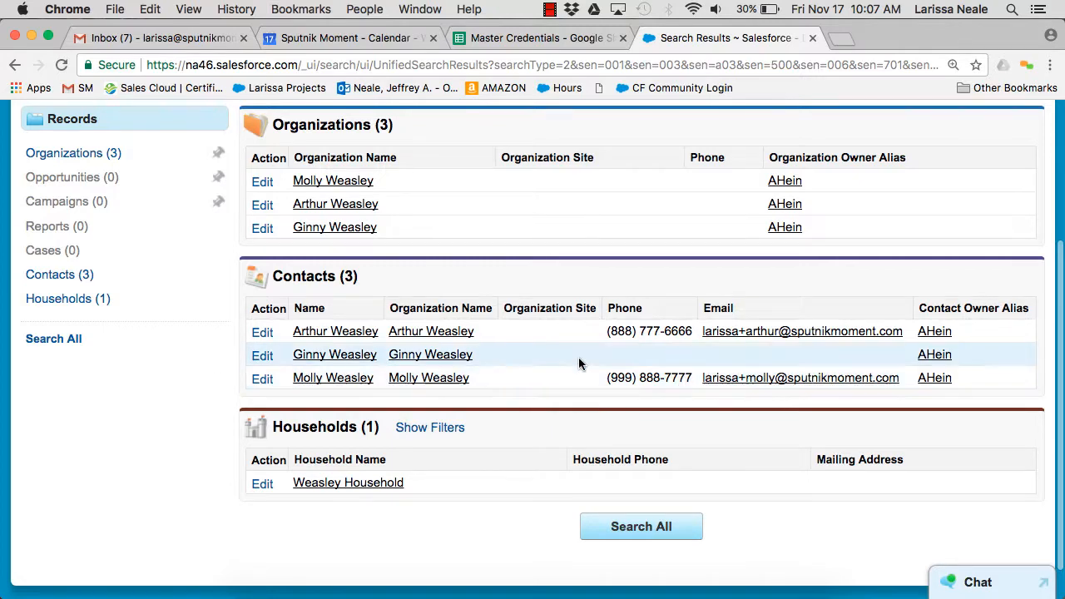
scroll(520, 389, "up", 5)
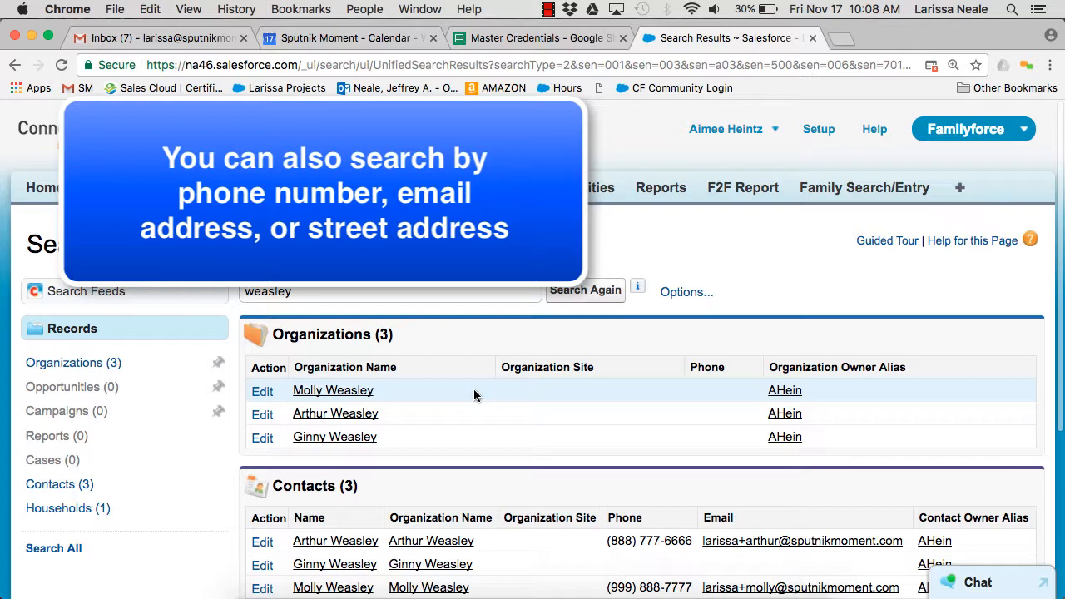
scroll(473, 389, "down", 3)
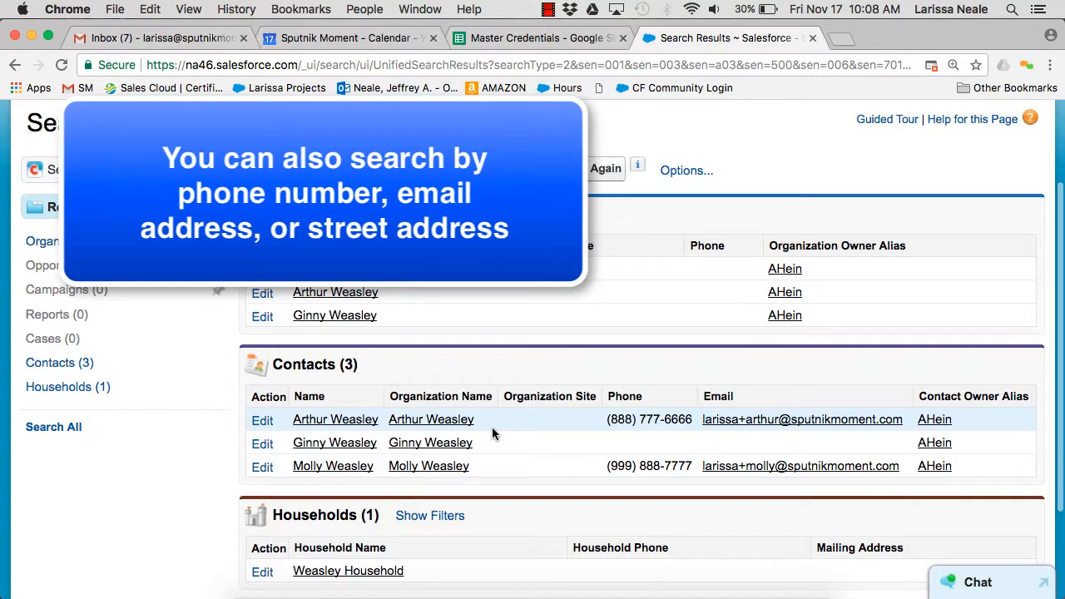
Step: Open the last adult contact listed in the Contacts search results and view its contact details
left_click(322, 467)
scroll(305, 297, "down", 1)
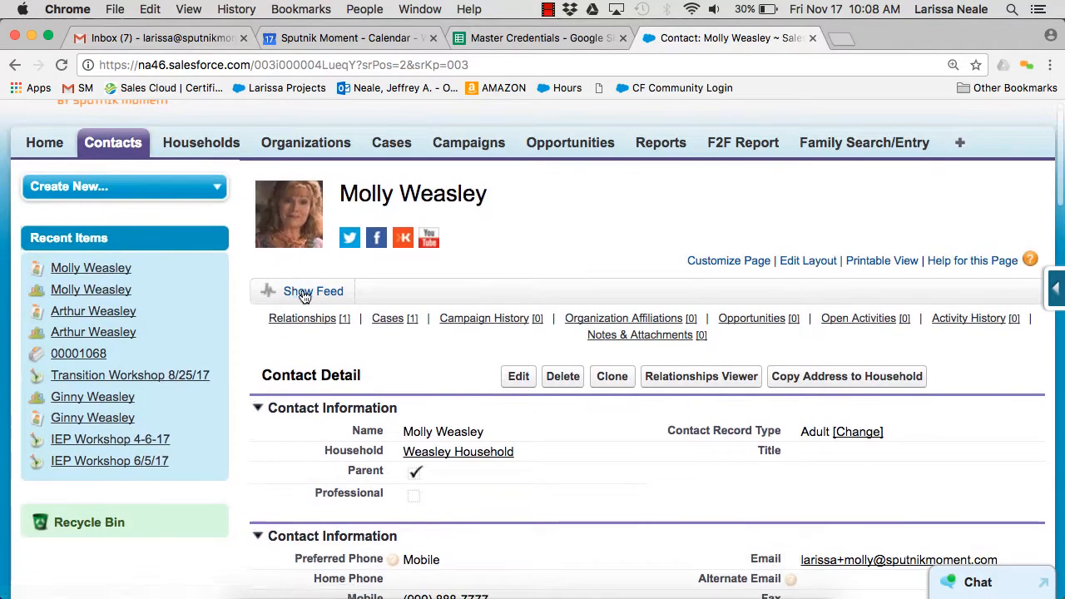
scroll(334, 257, "down", 1)
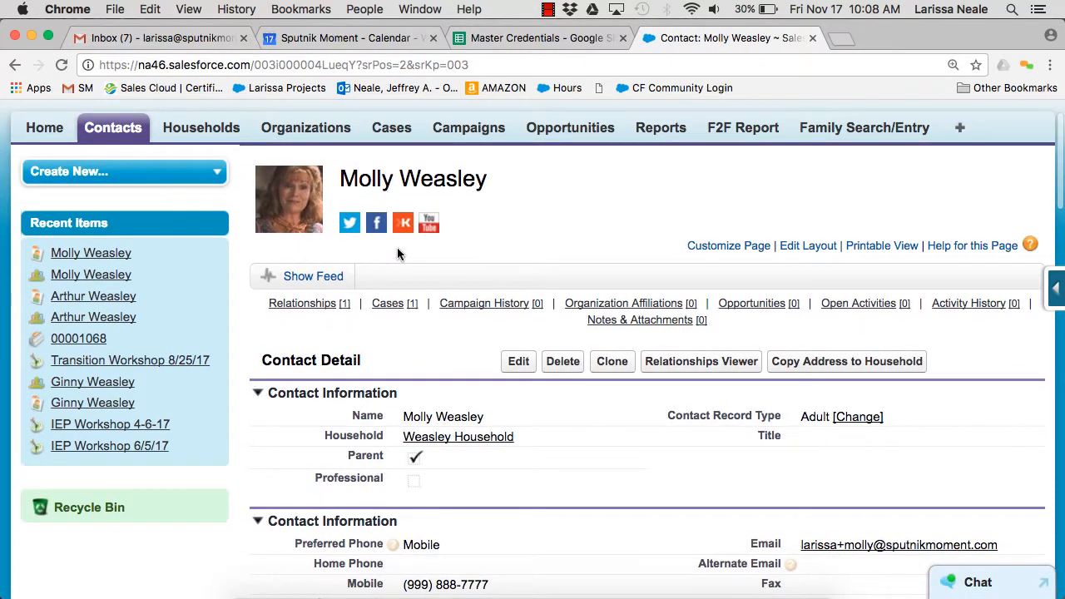
scroll(396, 247, "down", 1)
scroll(397, 248, "down", 4)
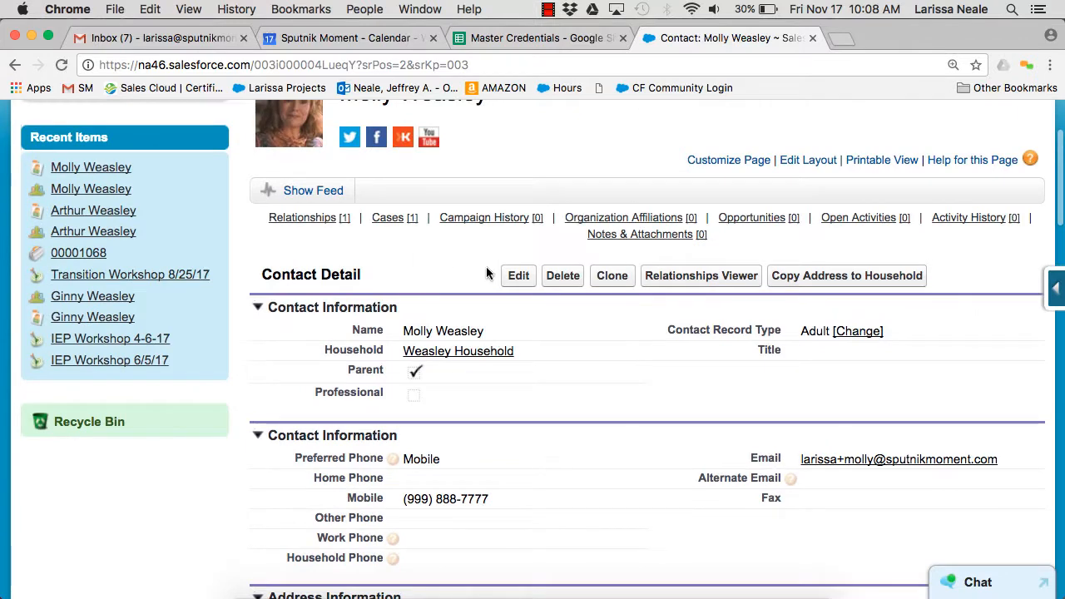
Step: Open the parent's contact record for editing and go through its preferred phone, mobile and email fields, keeping Mobile as the preferred phone
left_click(517, 278)
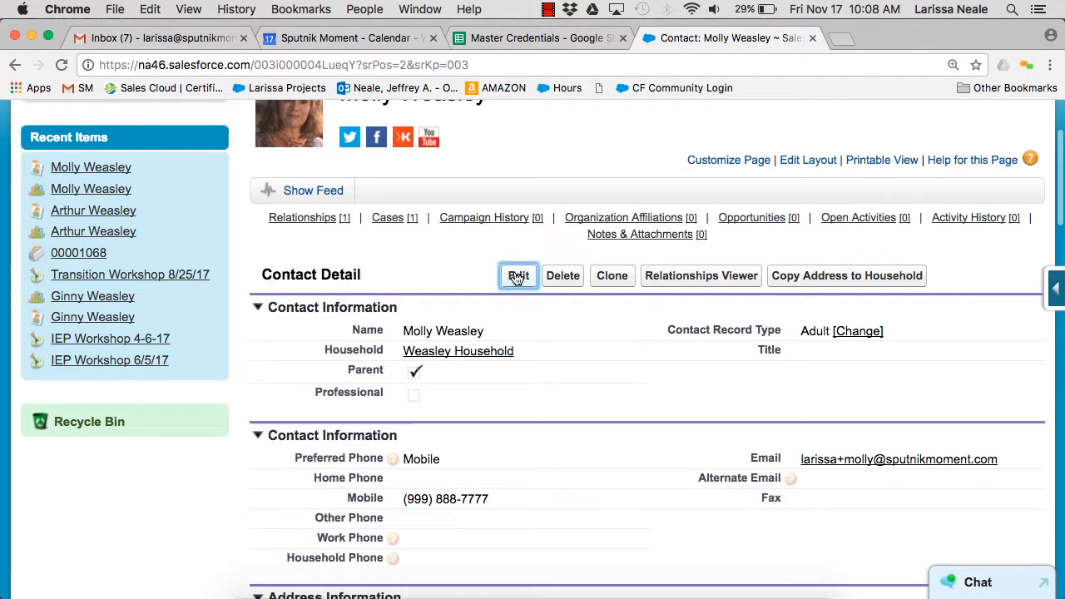
scroll(367, 248, "down", 5)
scroll(368, 249, "down", 4)
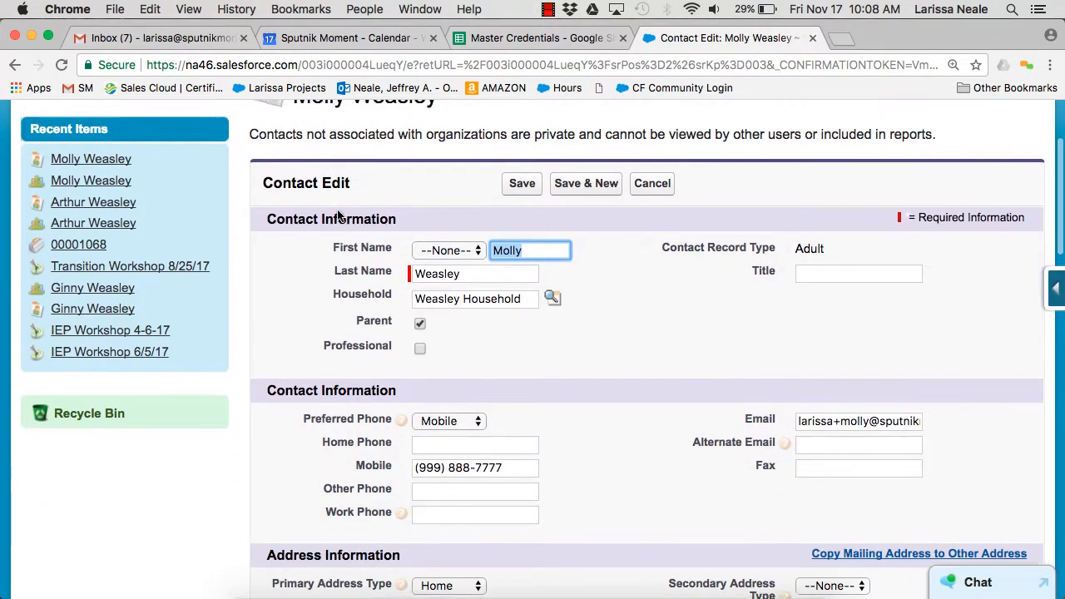
scroll(339, 193, "down", 7)
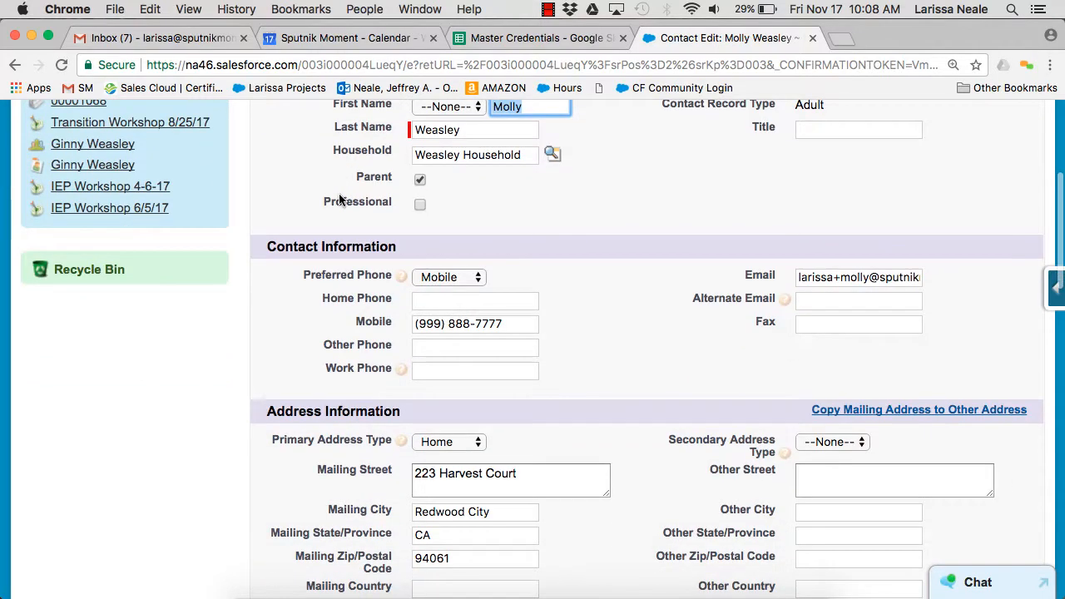
scroll(315, 217, "down", 5)
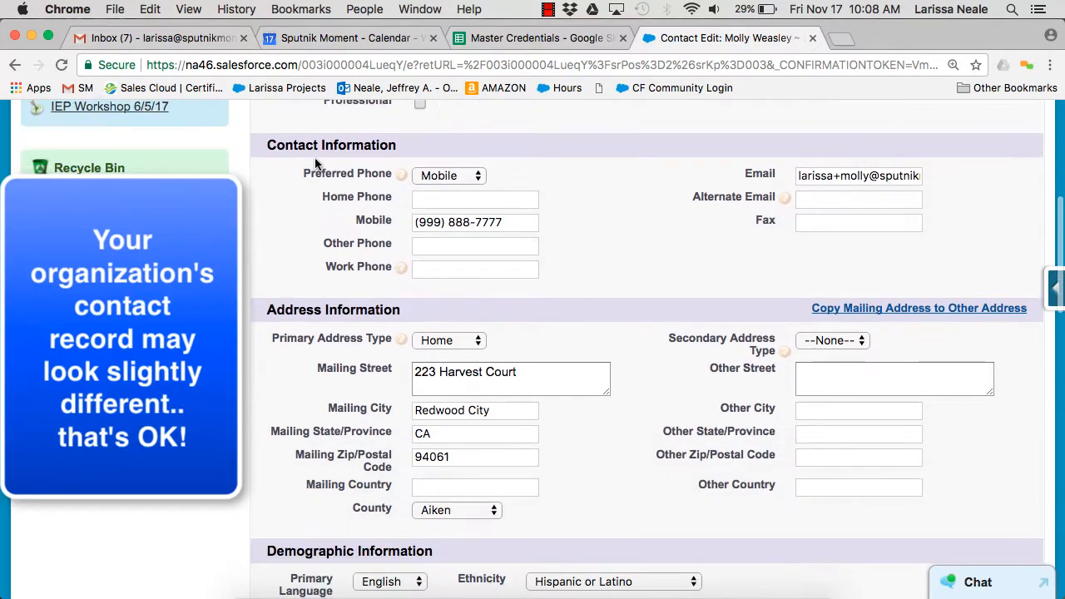
left_click(474, 175)
left_click(474, 175)
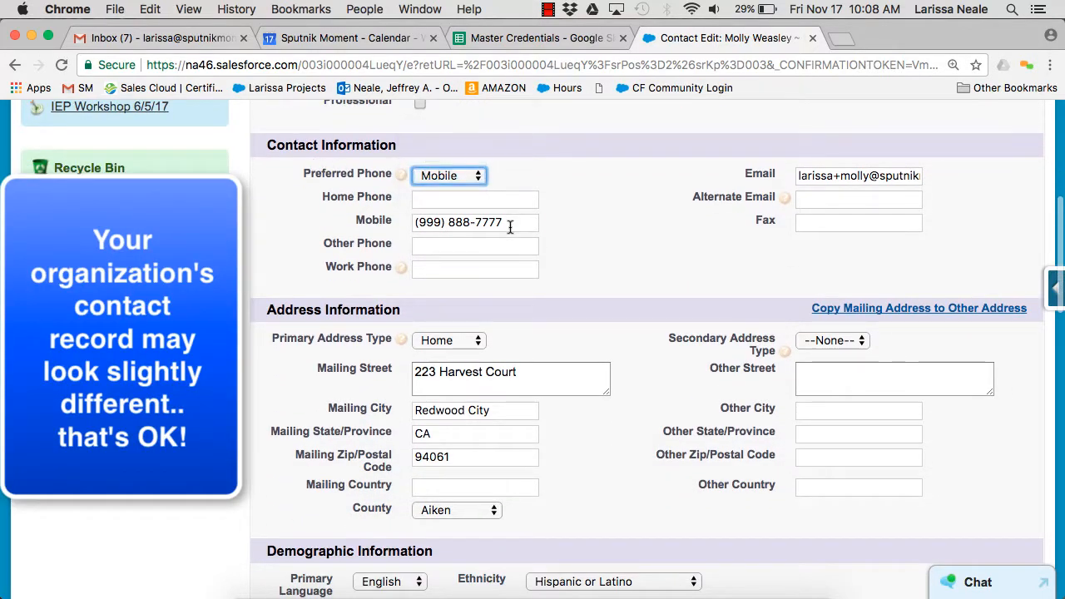
left_click(511, 226)
left_click(868, 179)
scroll(670, 197, "down", 6)
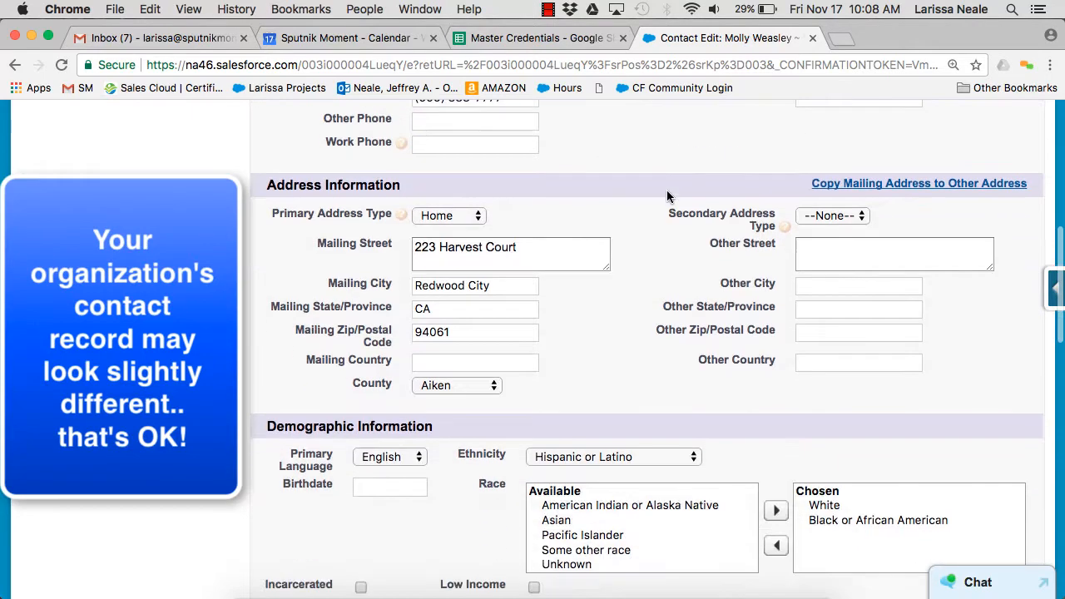
Step: Review the address, demographic, referral outreach, donation and description sections of the contact form, and save the record
scroll(424, 289, "down", 6)
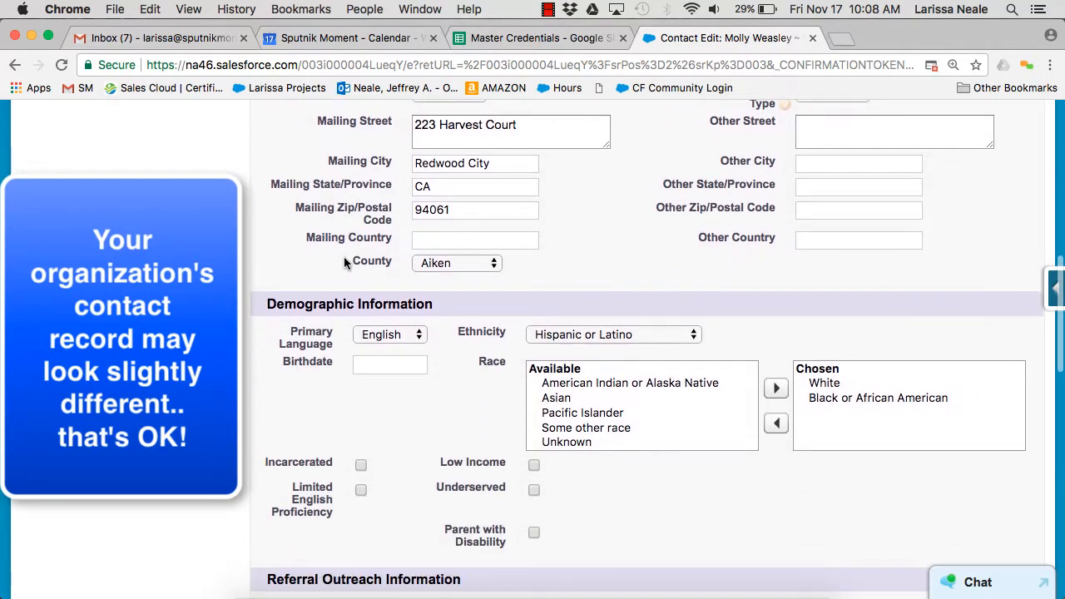
scroll(300, 205, "down", 5)
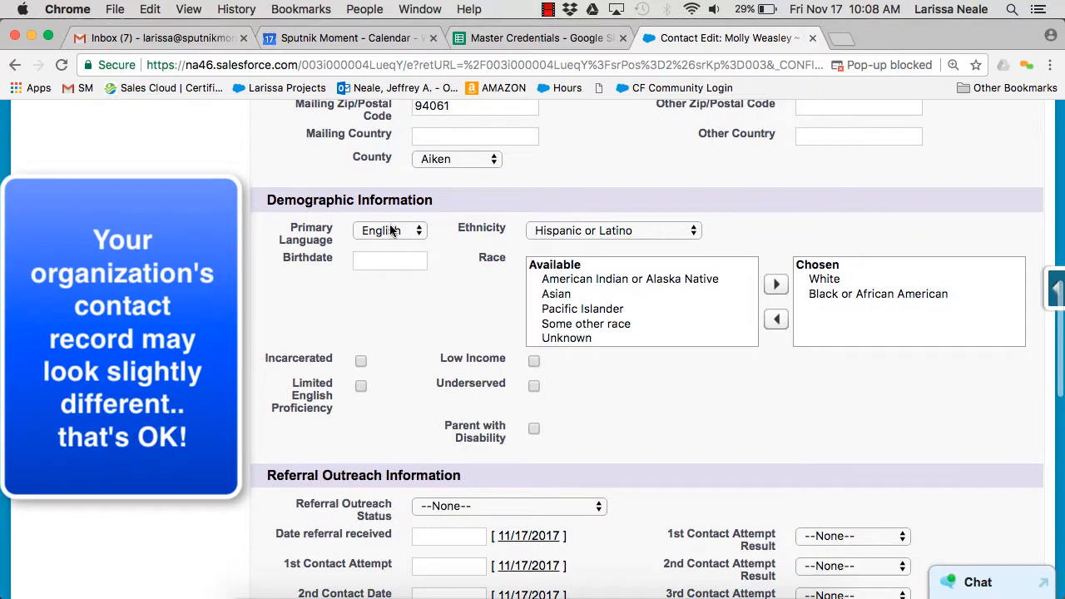
scroll(301, 198, "down", 20)
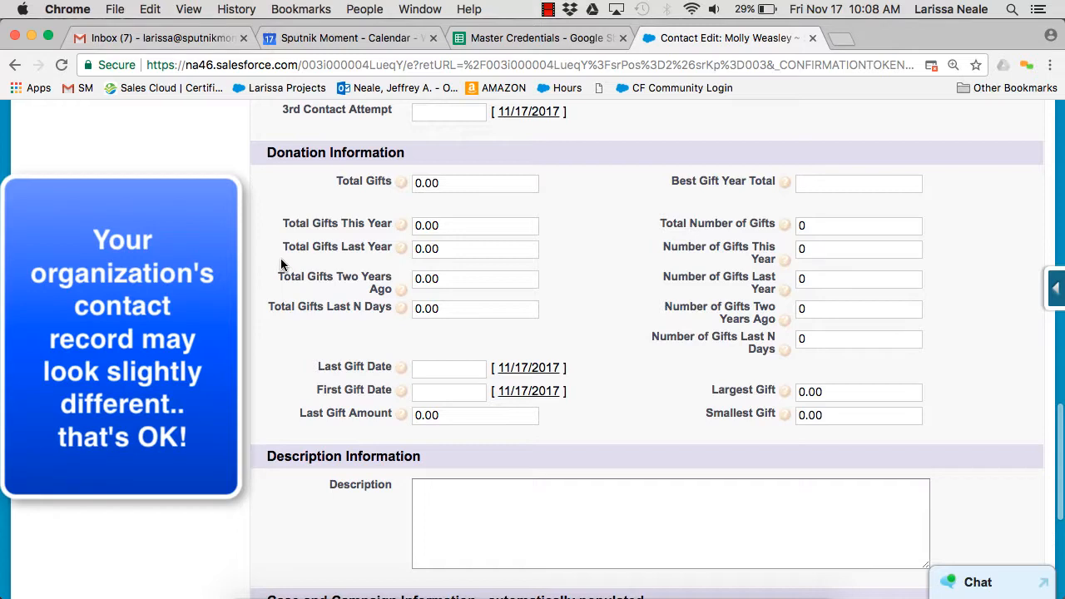
scroll(290, 260, "down", 13)
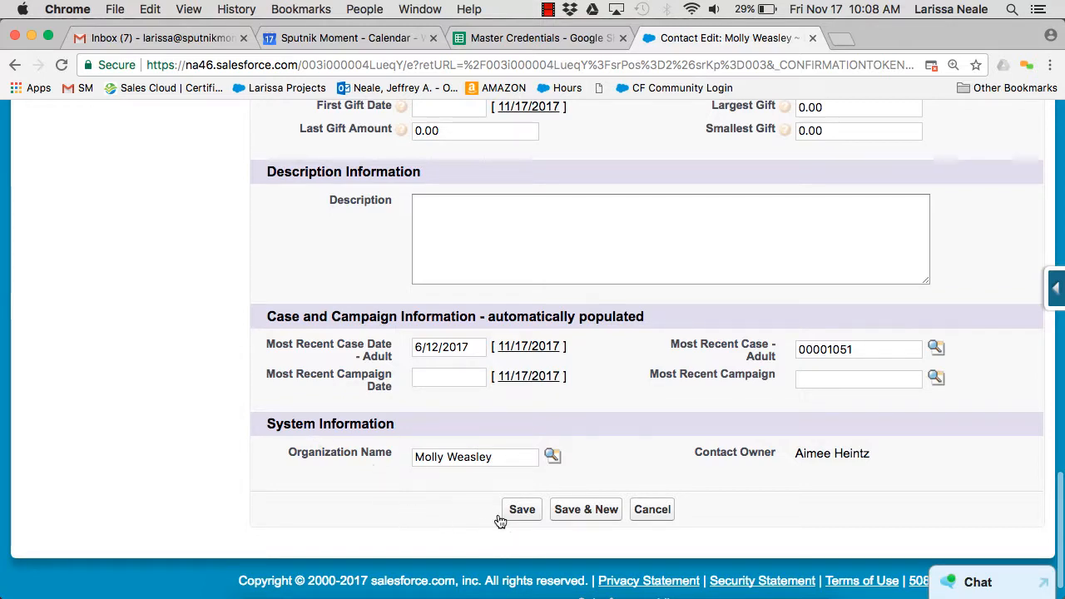
left_click(524, 510)
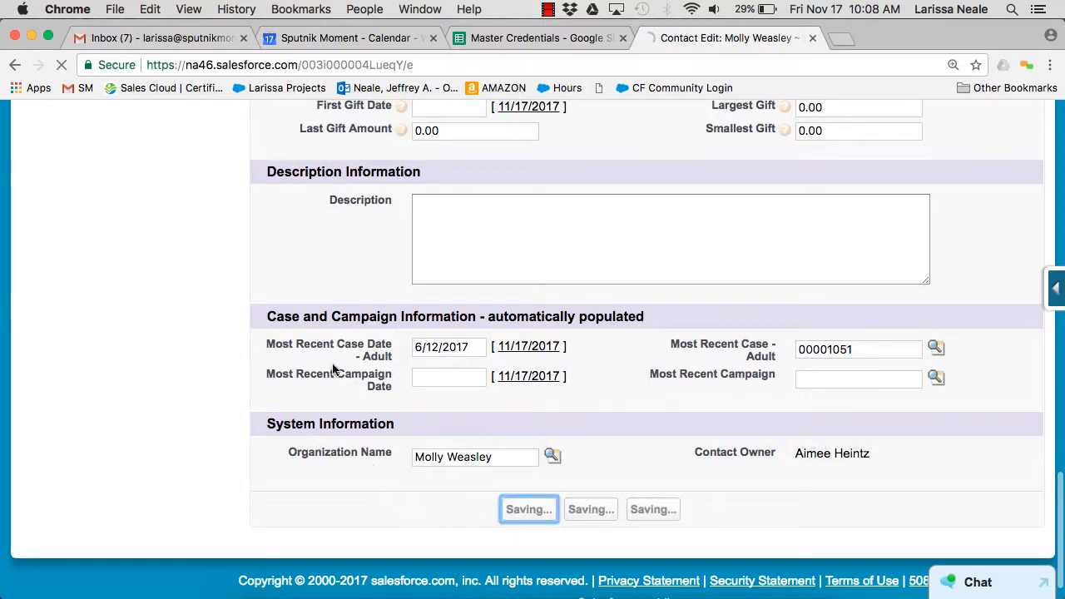
Step: Examine the saved contact's details and its related lists, from Relationships and Cases down to Notes & Attachments
scroll(250, 267, "down", 3)
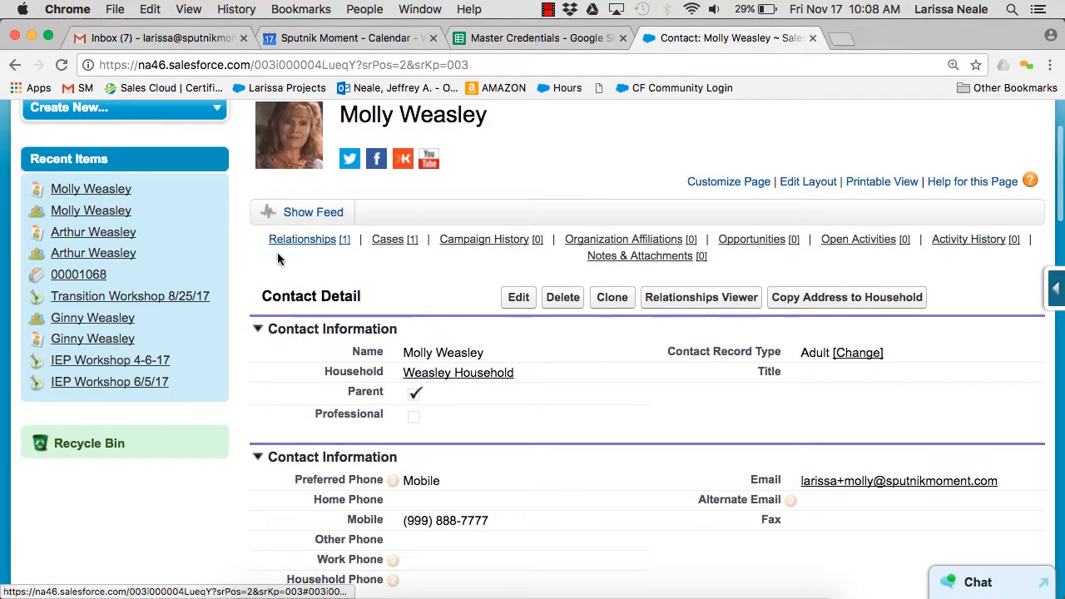
scroll(259, 255, "down", 8)
scroll(258, 255, "down", 20)
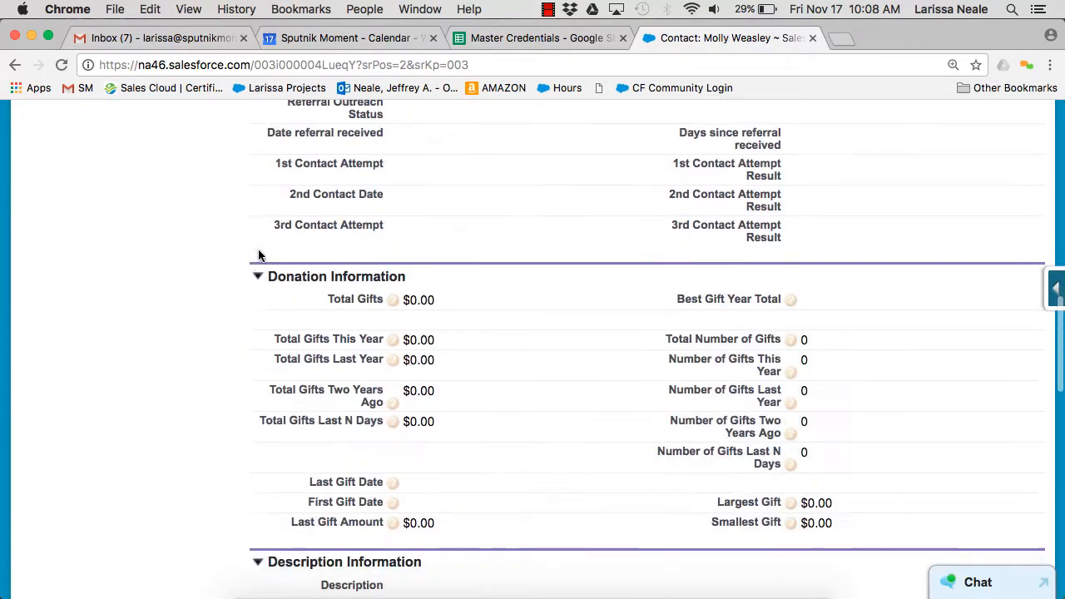
scroll(258, 255, "down", 2)
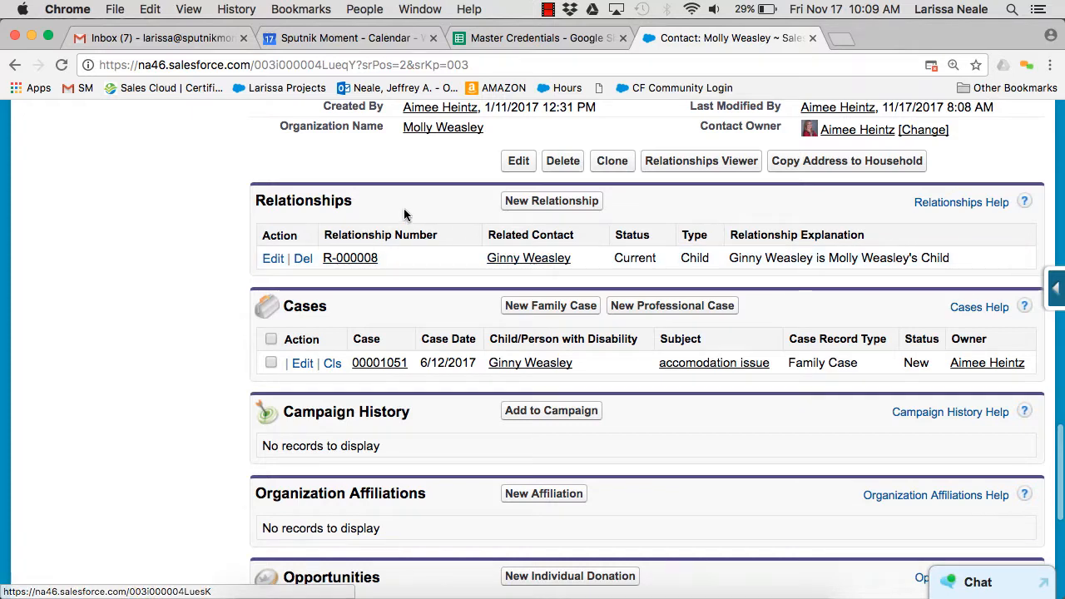
scroll(406, 215, "down", 2)
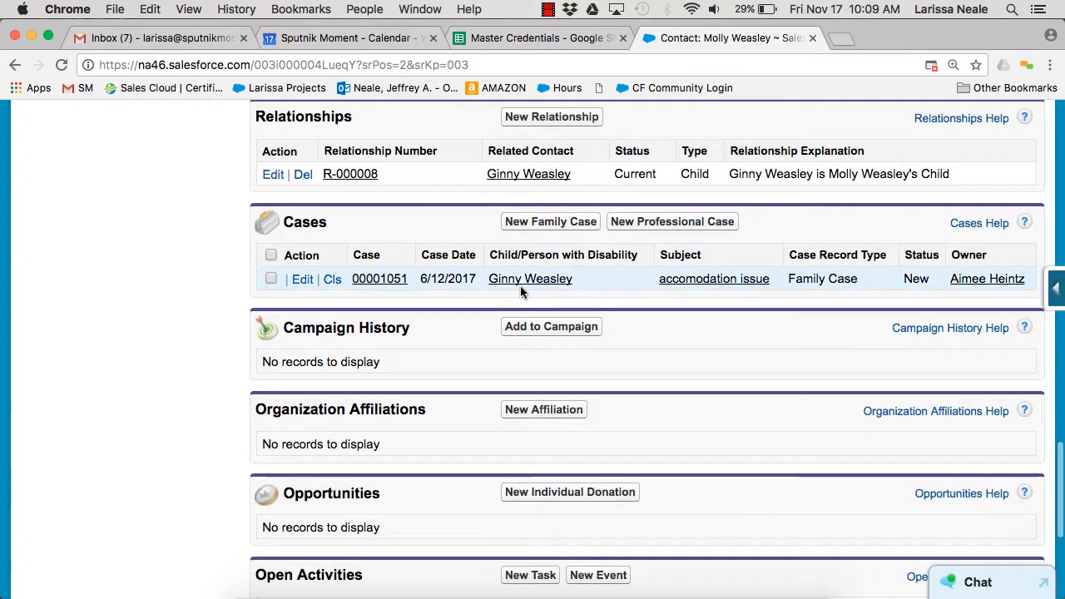
scroll(266, 218, "down", 4)
scroll(270, 208, "down", 4)
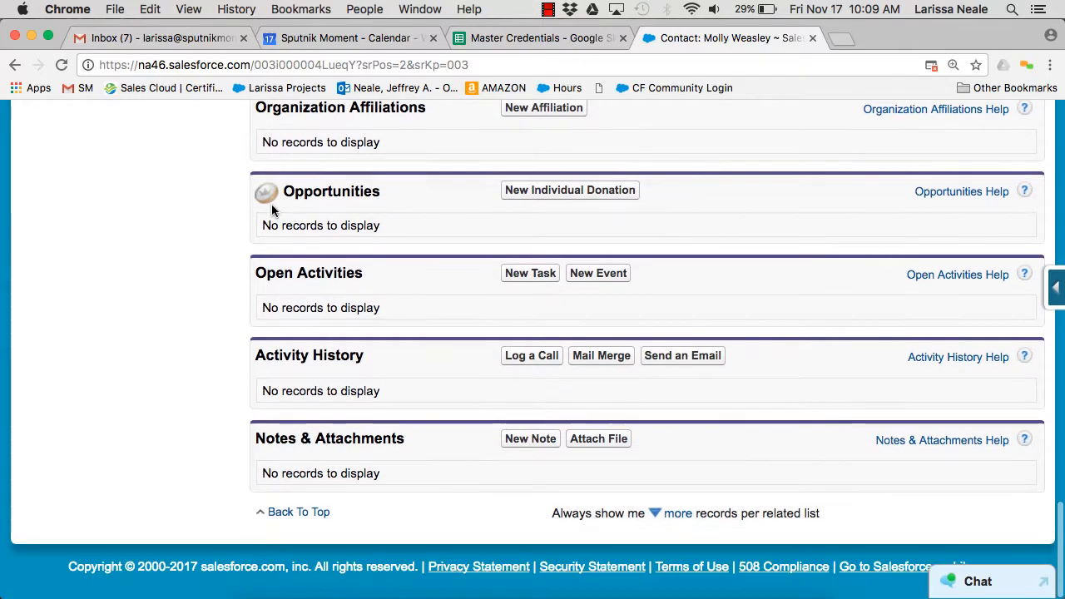
scroll(298, 361, "up", 5)
scroll(297, 367, "up", 7)
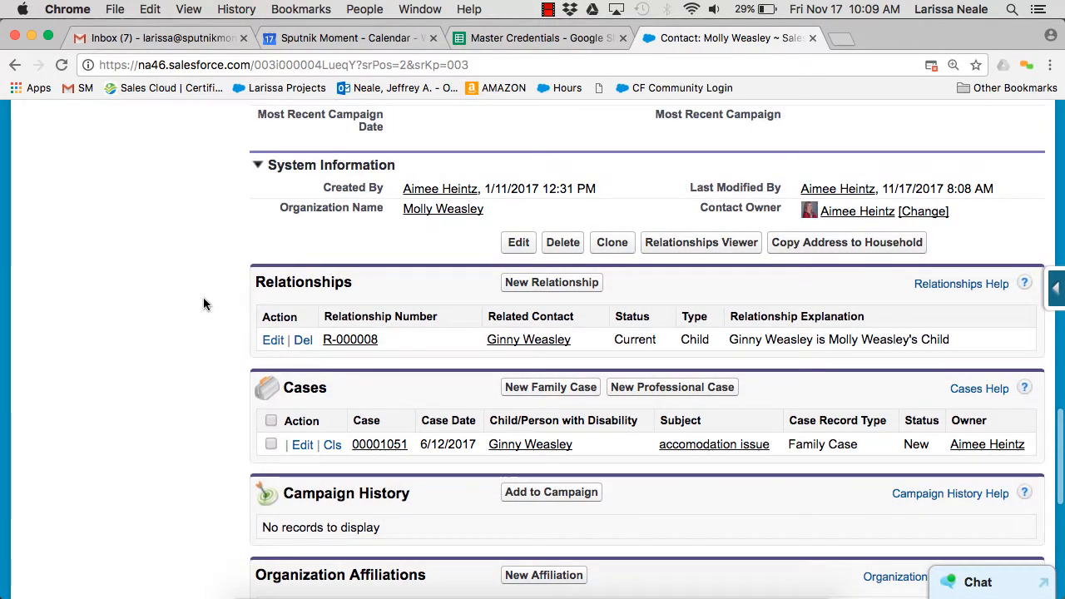
Step: Open the related child's contact record from the parent's Relationships list and view its contact details
left_click(520, 340)
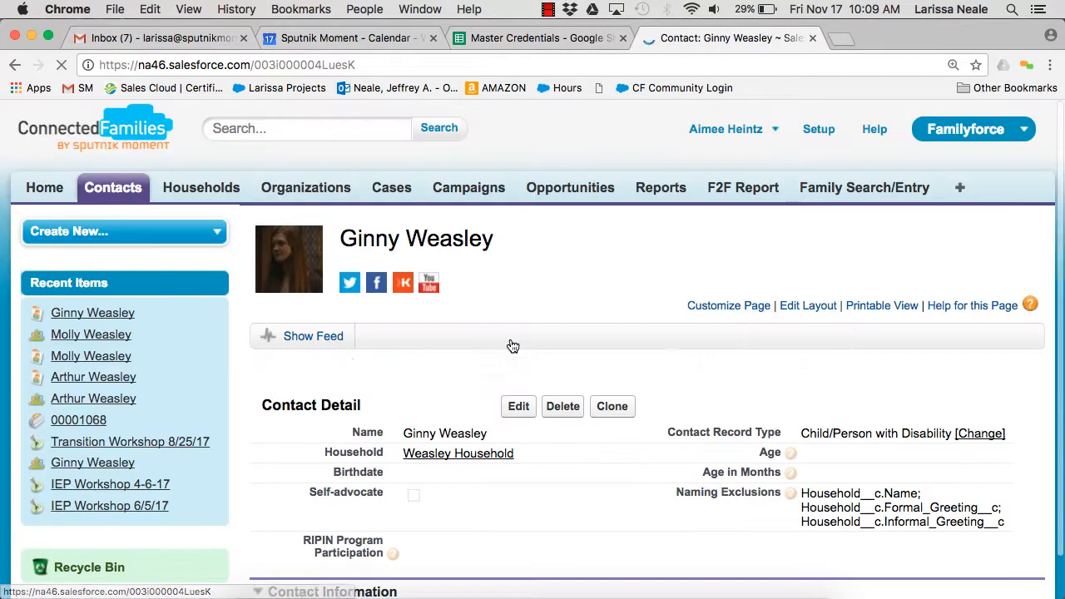
scroll(406, 238, "down", 2)
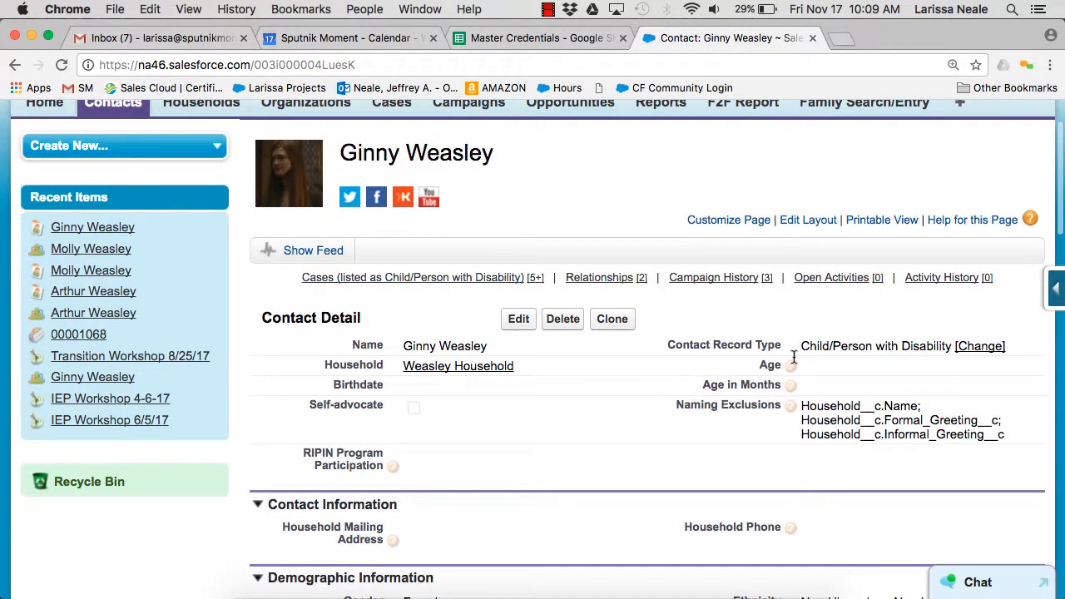
Step: Examine the child's Child/Person with Disability record type and the demographic, diagnosis, school, and case and campaign information sections
left_click_drag(806, 344, 929, 339)
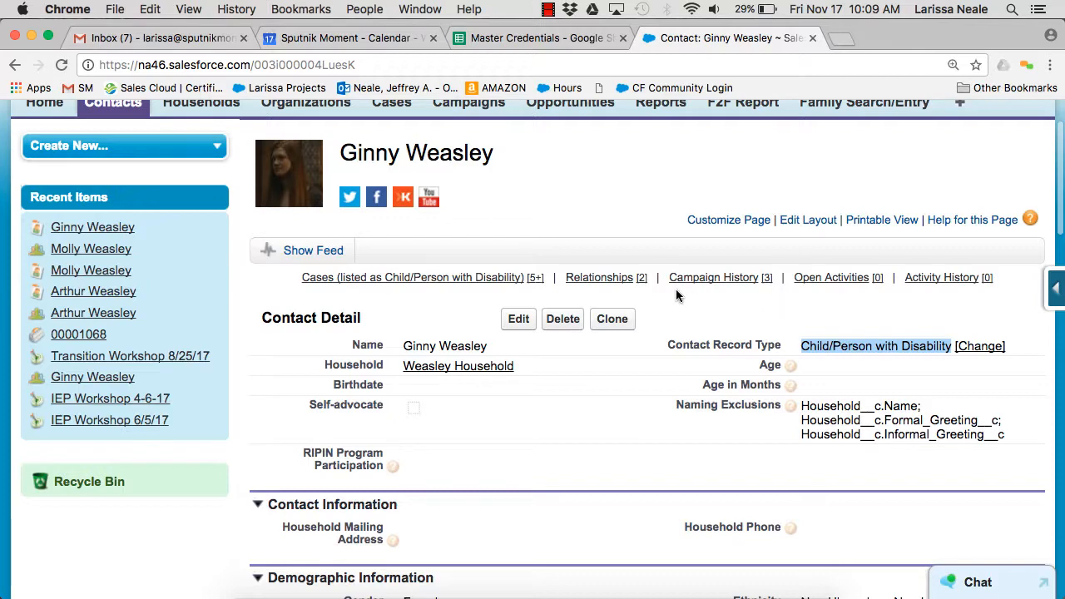
scroll(289, 298, "down", 8)
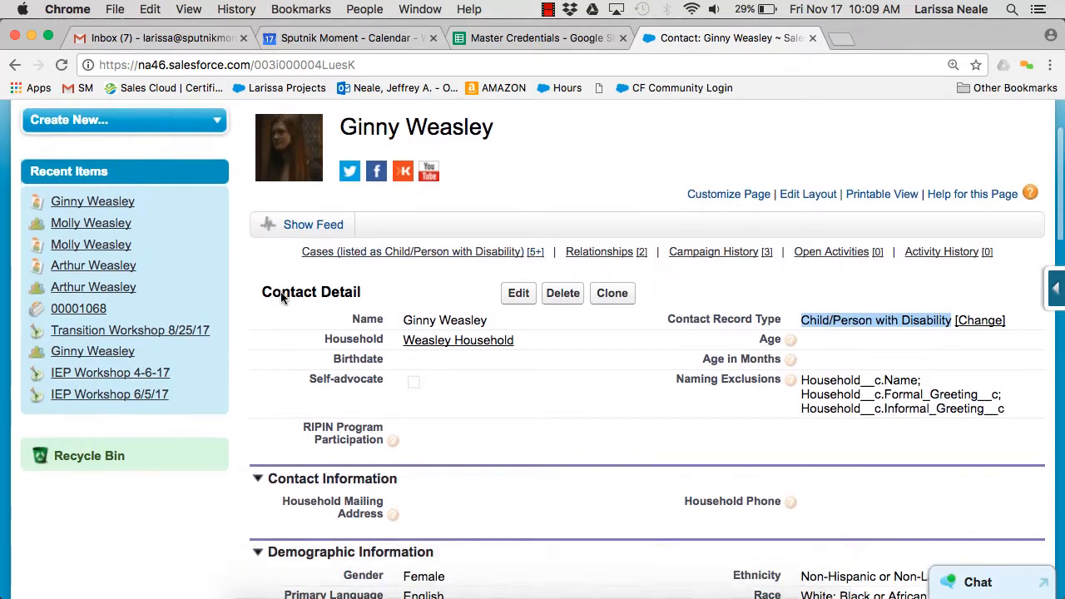
scroll(283, 291, "down", 4)
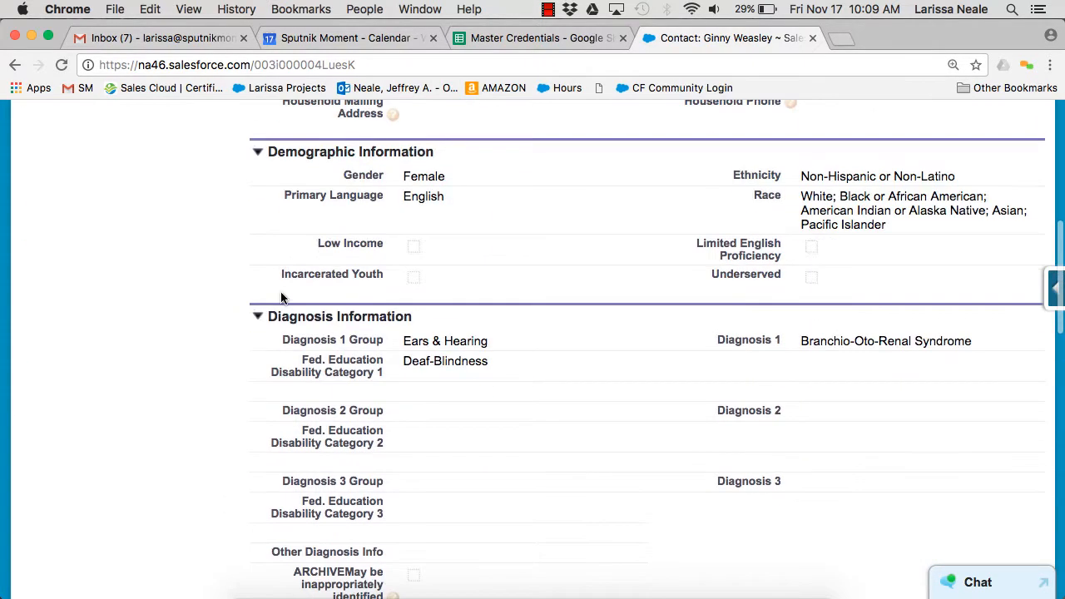
scroll(289, 283, "down", 1)
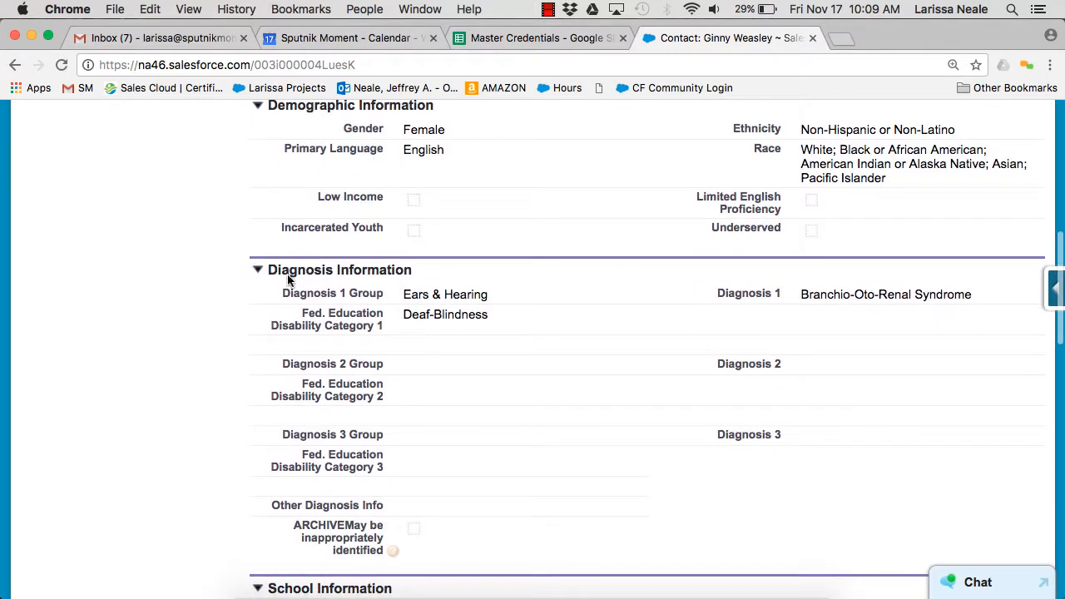
scroll(300, 195, "down", 3)
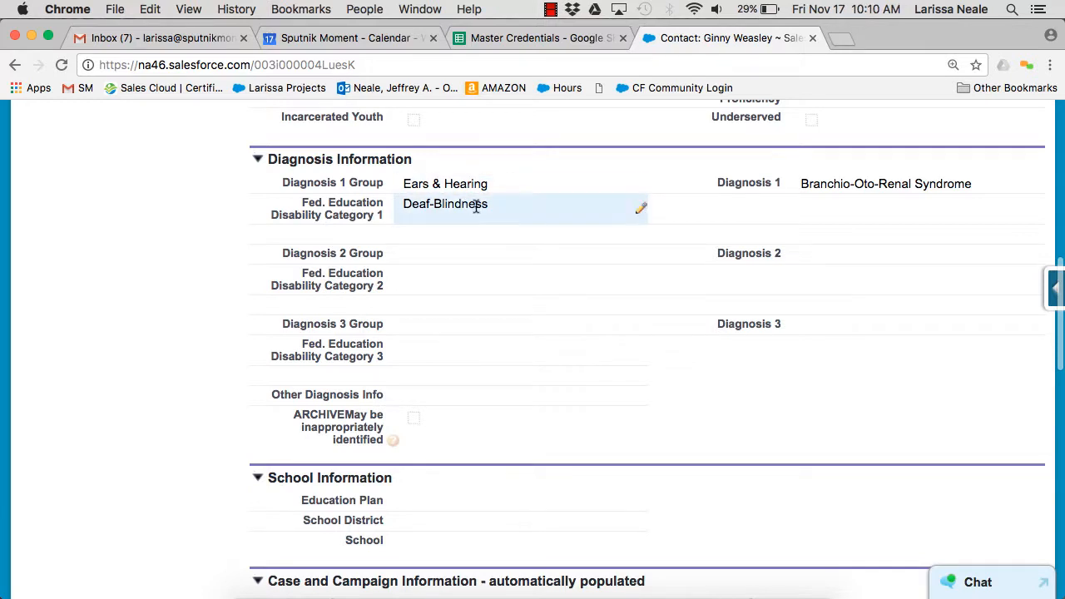
scroll(475, 208, "down", 3)
scroll(474, 208, "down", 3)
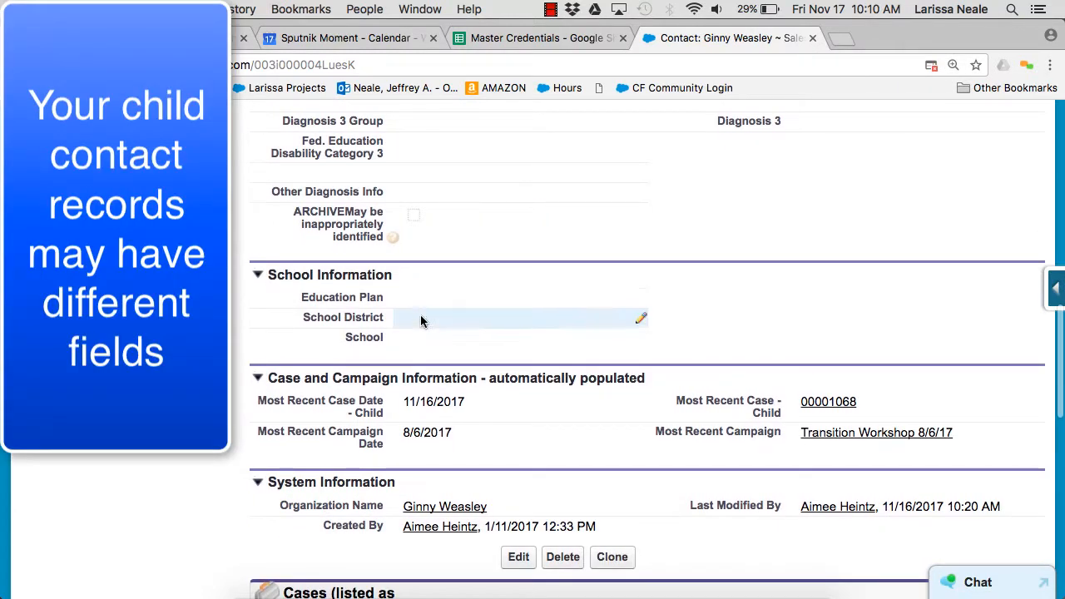
scroll(269, 362, "up", 8)
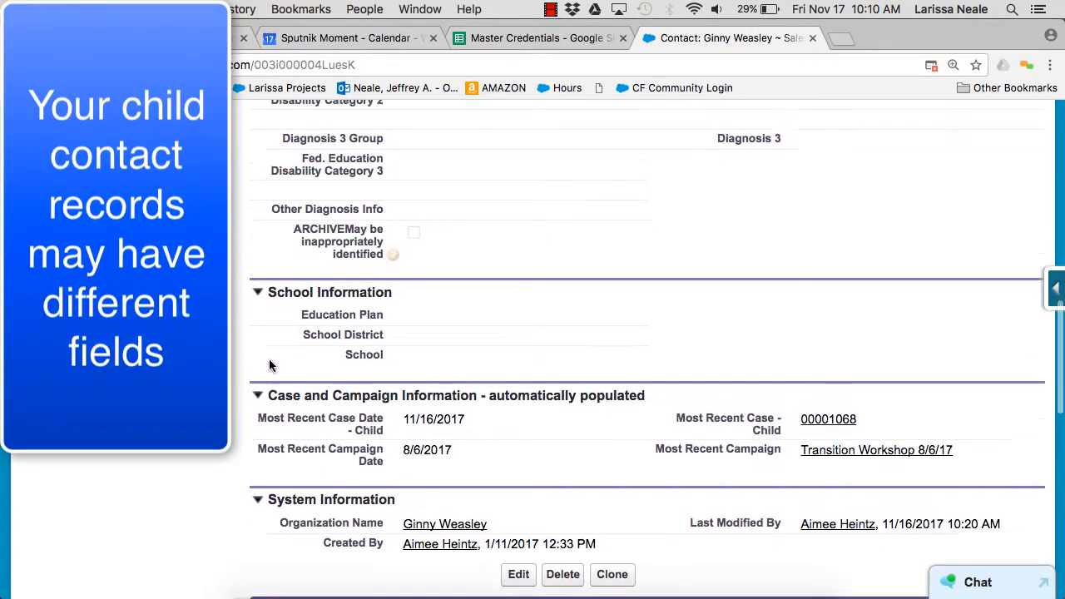
scroll(268, 365, "up", 13)
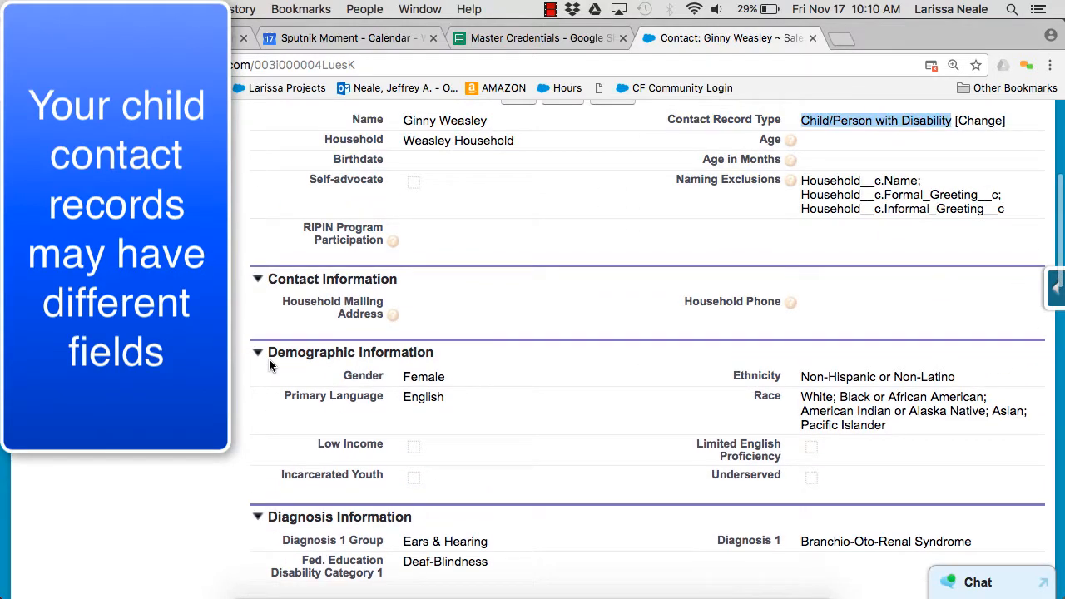
scroll(268, 362, "up", 3)
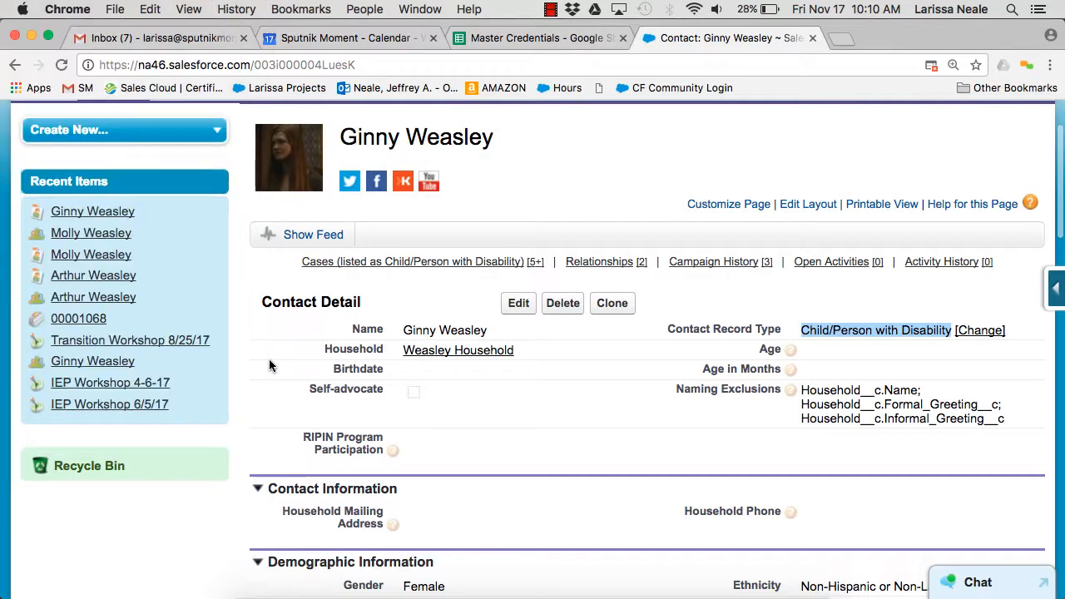
Step: Examine the related lists on the child's contact record, from Cases and Relationships down to Campaign History and Activity History
scroll(279, 333, "down", 3)
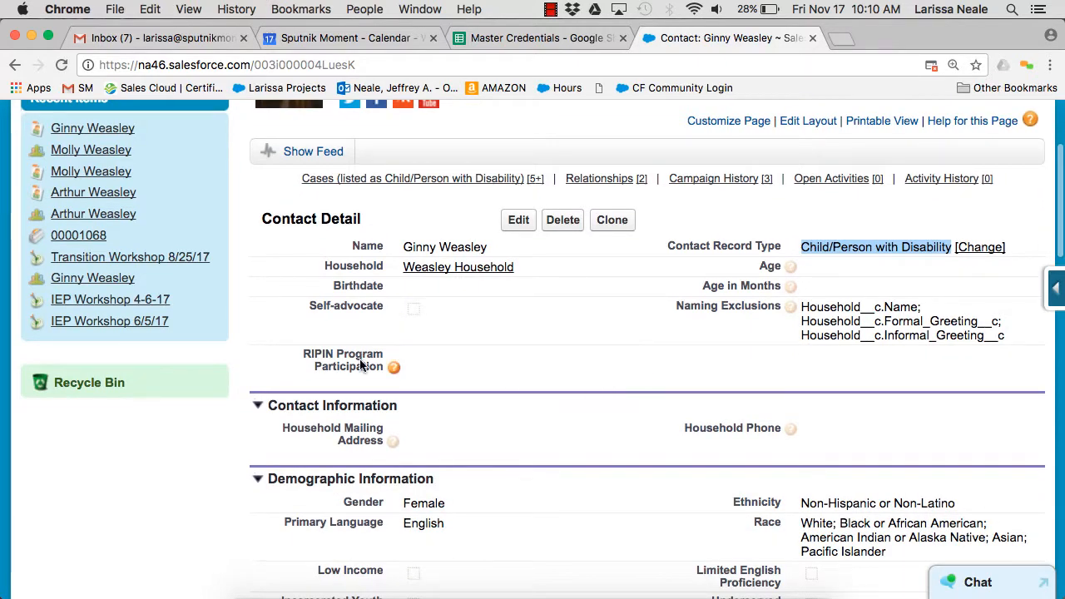
scroll(314, 303, "down", 3)
scroll(314, 303, "down", 6)
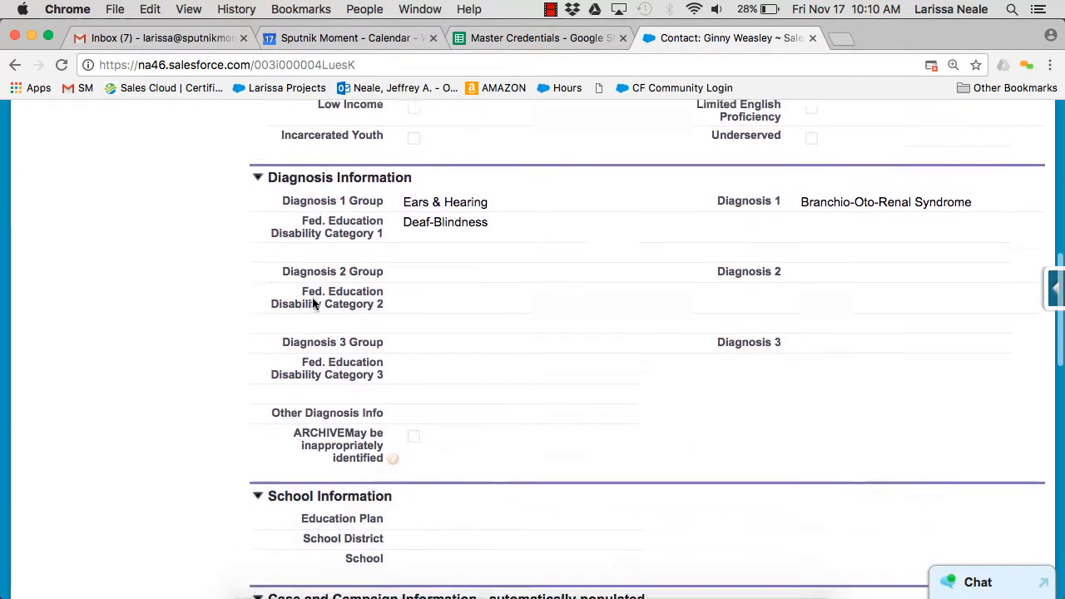
scroll(312, 300, "down", 6)
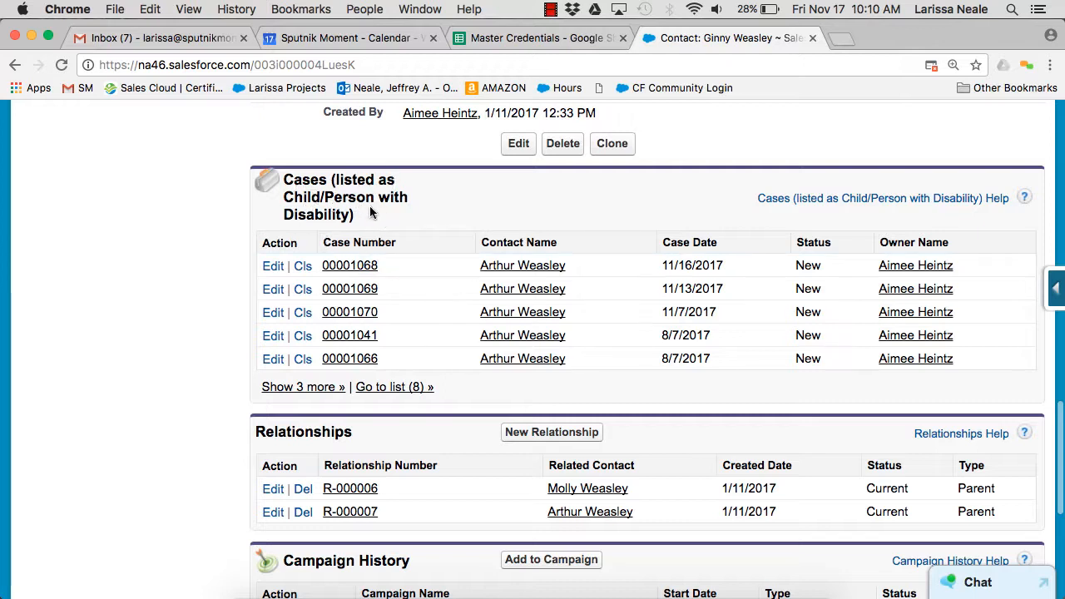
scroll(316, 216, "down", 6)
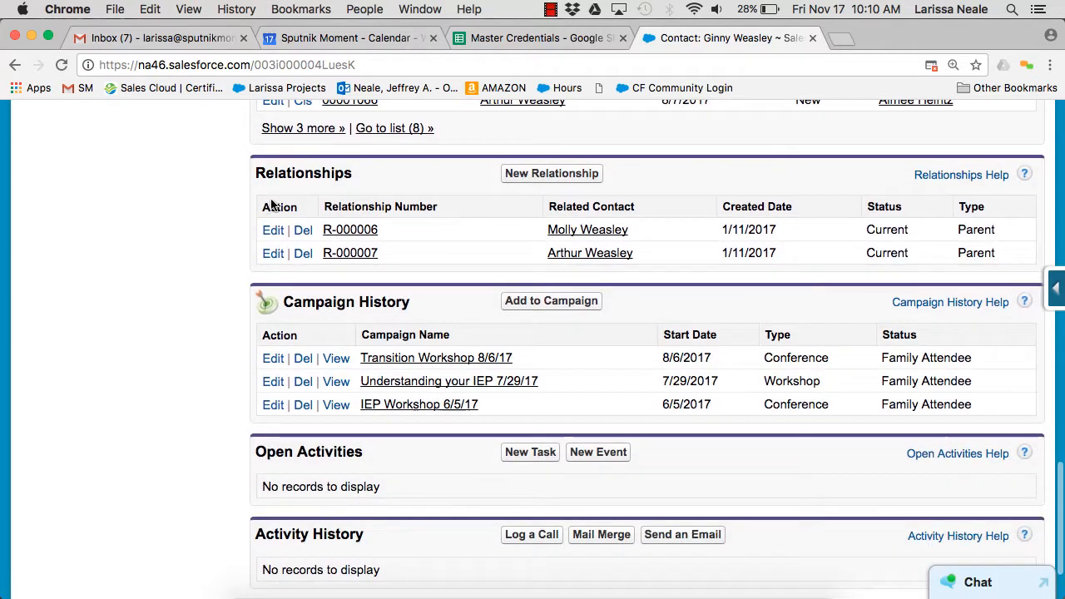
scroll(346, 263, "down", 1)
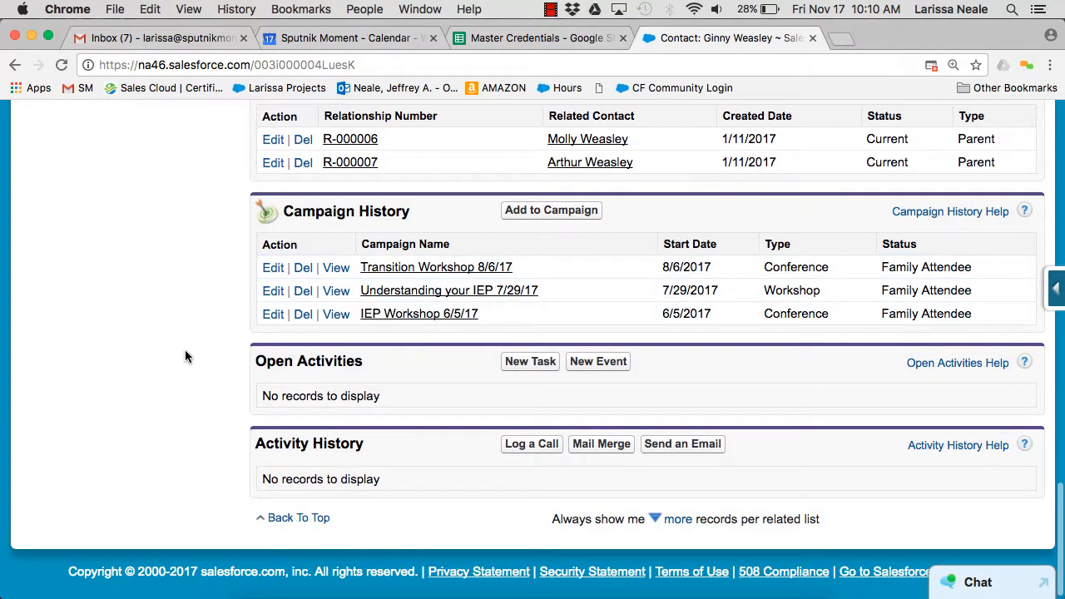
scroll(182, 404, "up", 10)
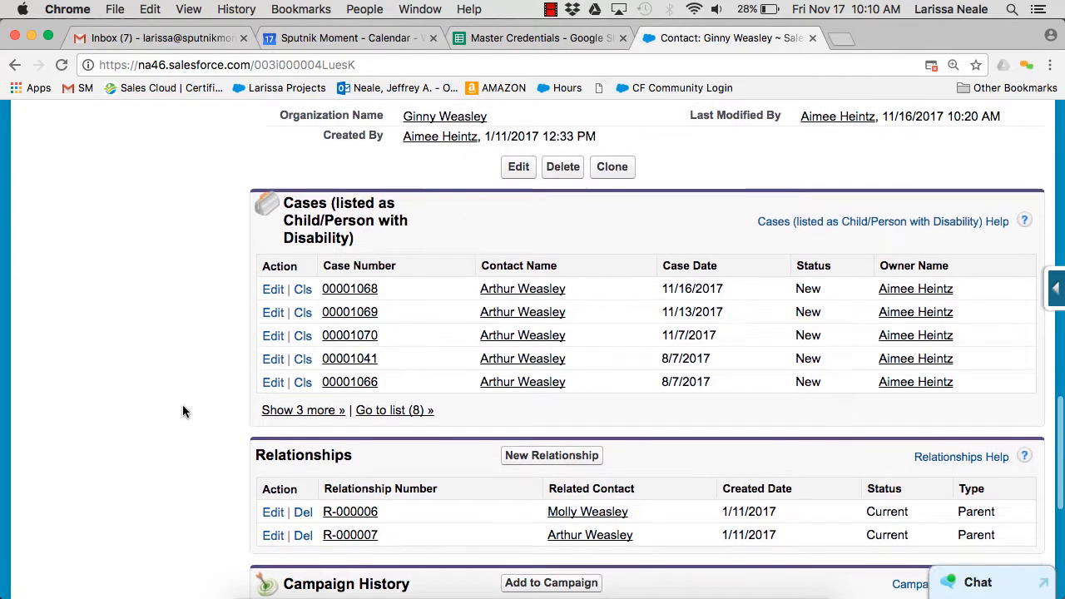
scroll(182, 404, "up", 15)
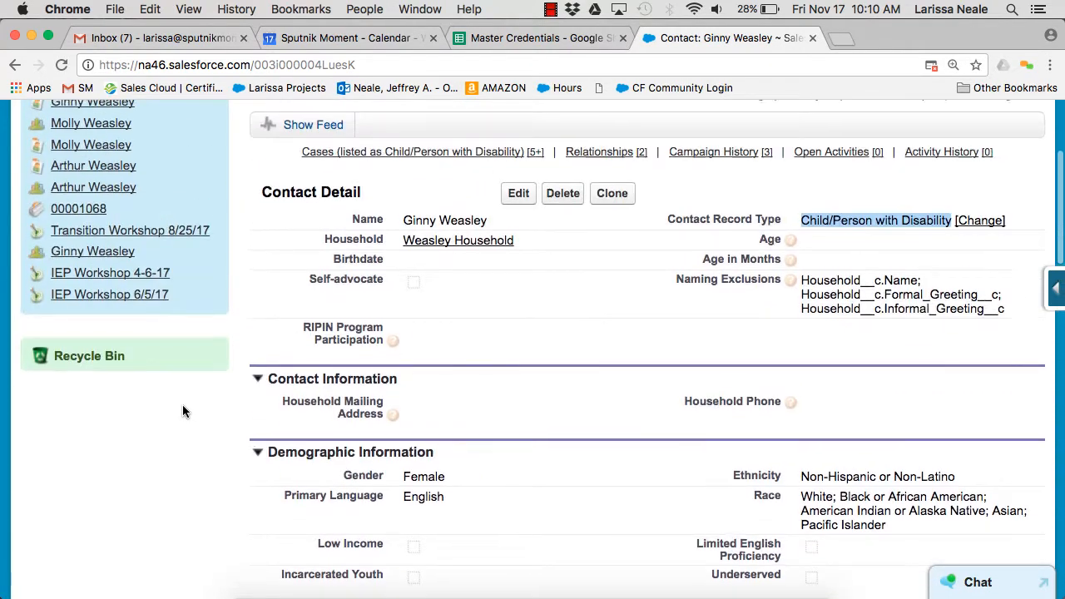
Step: Open the household record linked from the child's contact and view its details and Household Members list
scroll(182, 404, "up", 3)
left_click(467, 363)
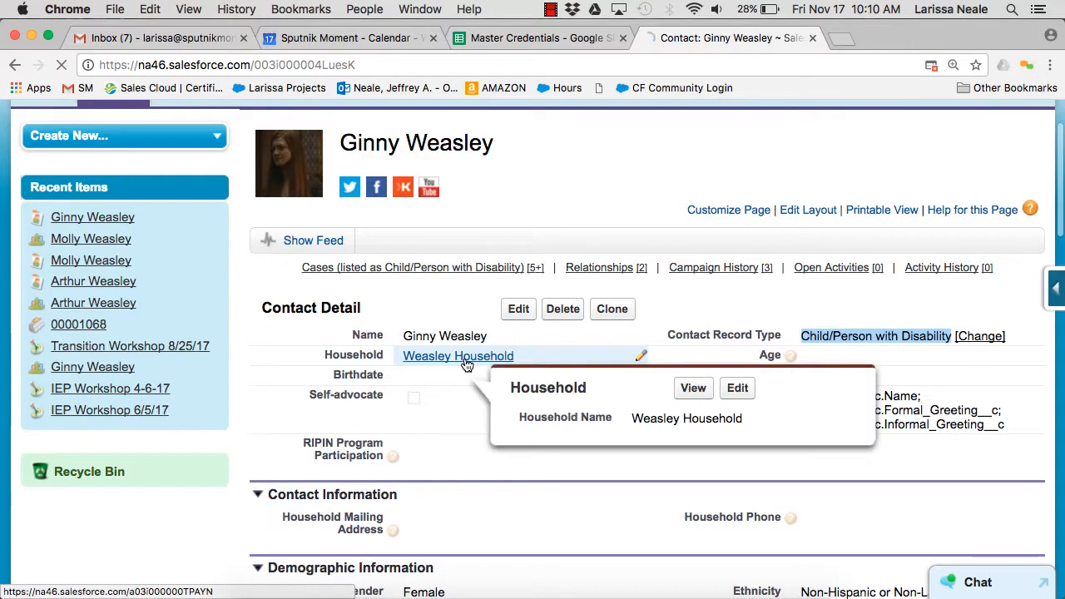
scroll(313, 265, "down", 2)
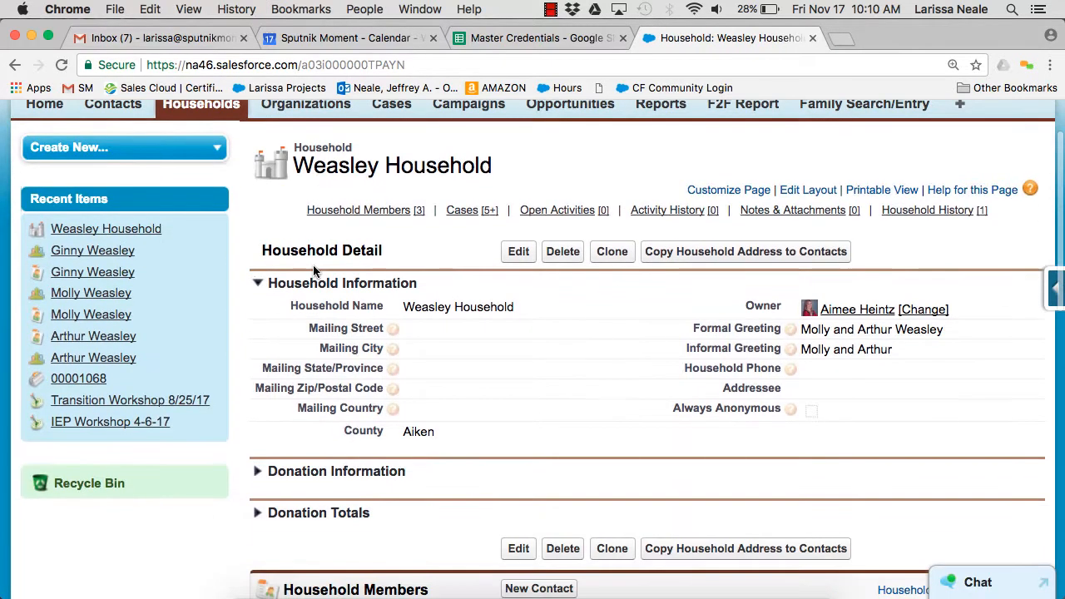
mouse_move(378, 214)
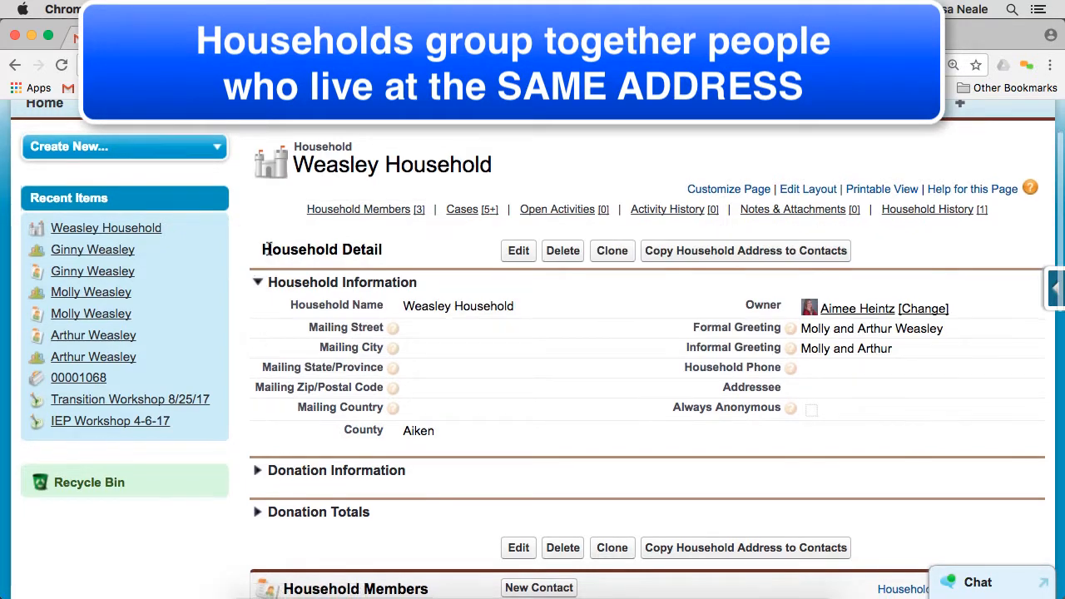
scroll(258, 333, "down", 3)
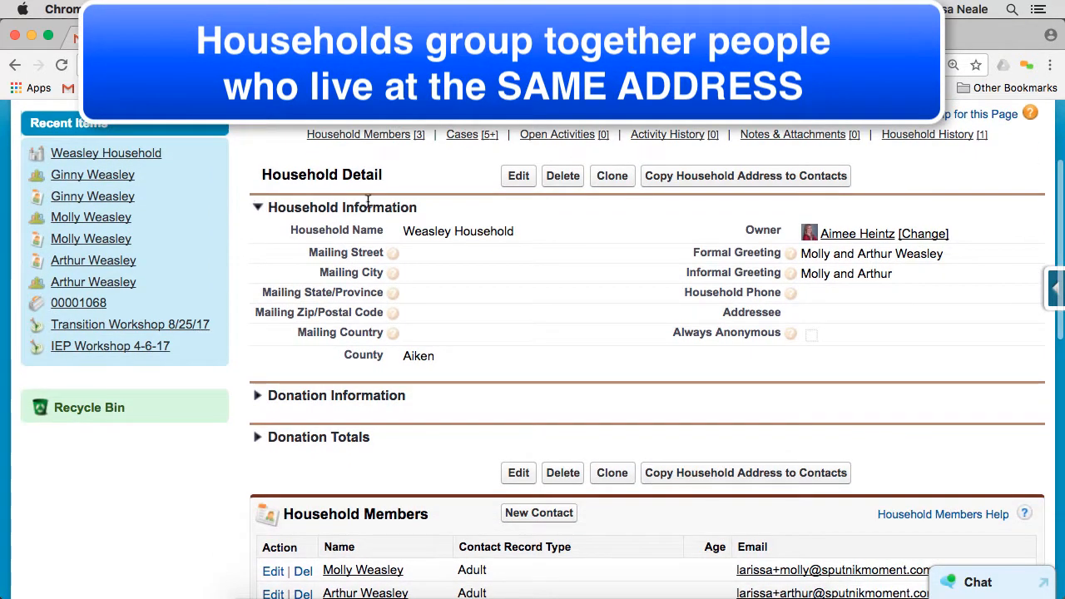
scroll(332, 208, "down", 3)
scroll(333, 250, "down", 5)
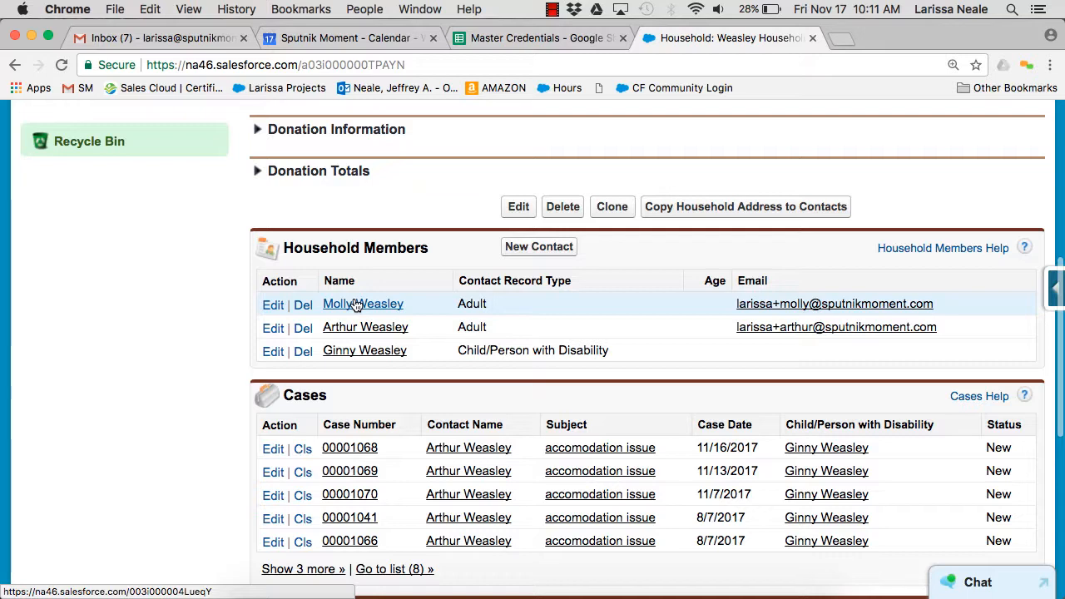
Step: Review the household's information section, including the mailing address, county, greeting and household phone fields
scroll(416, 316, "up", 4)
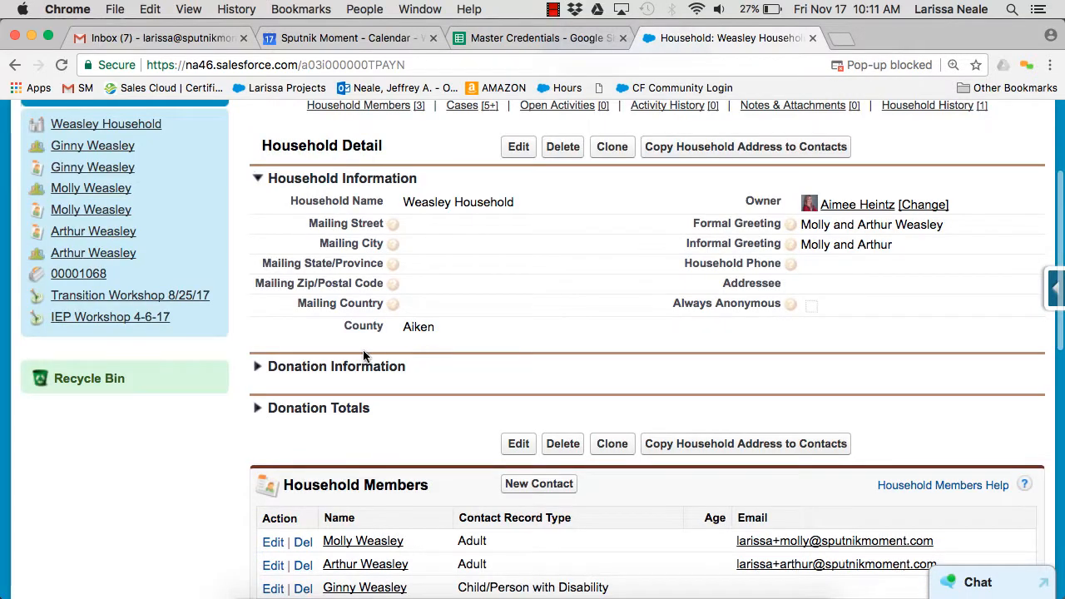
scroll(357, 349, "up", 3)
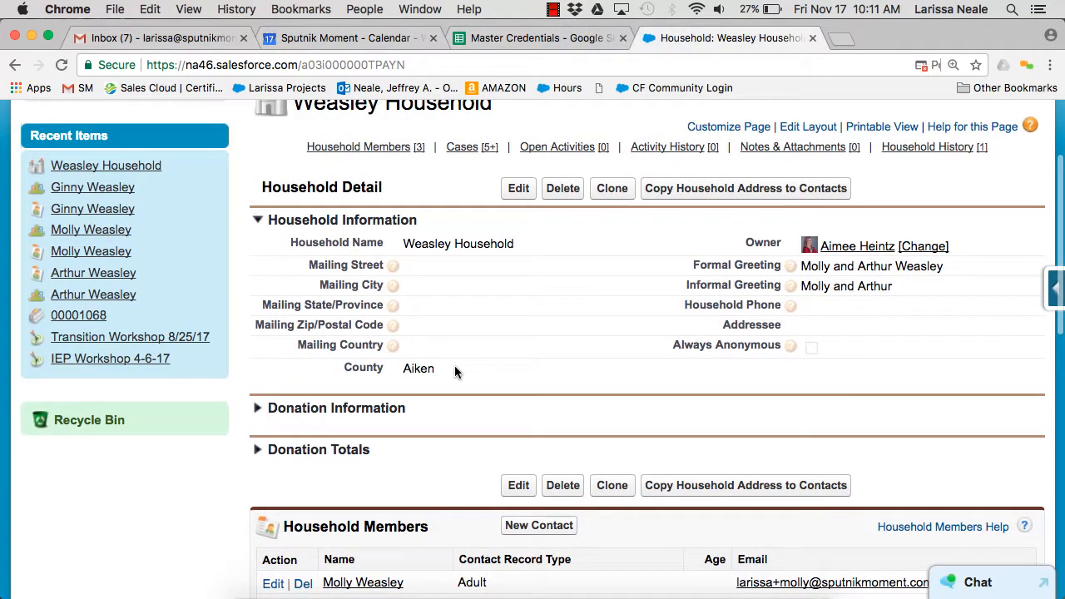
scroll(449, 363, "down", 1)
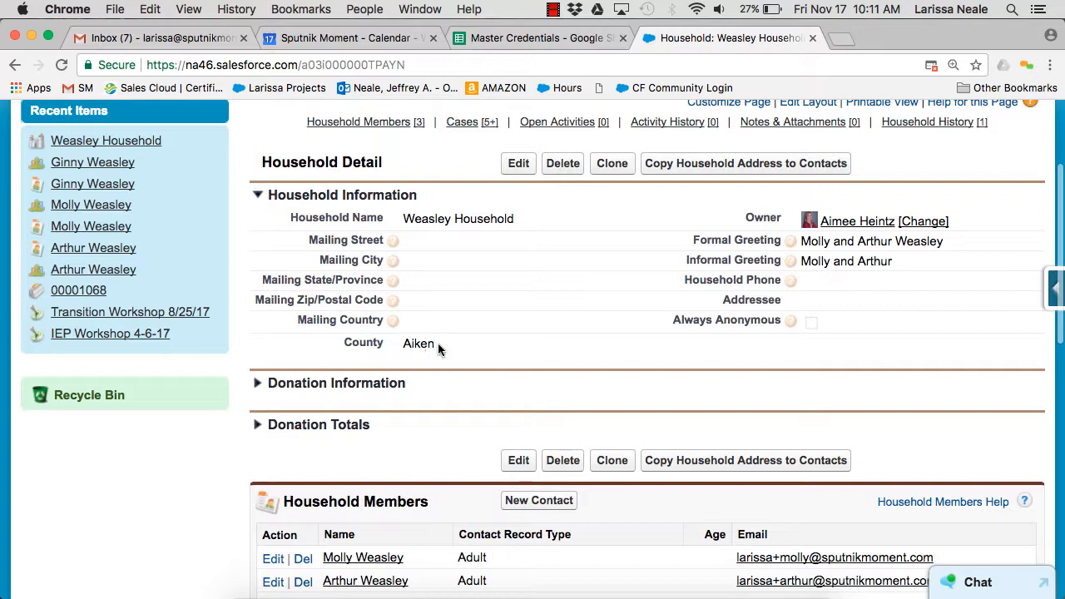
scroll(425, 254, "down", 3)
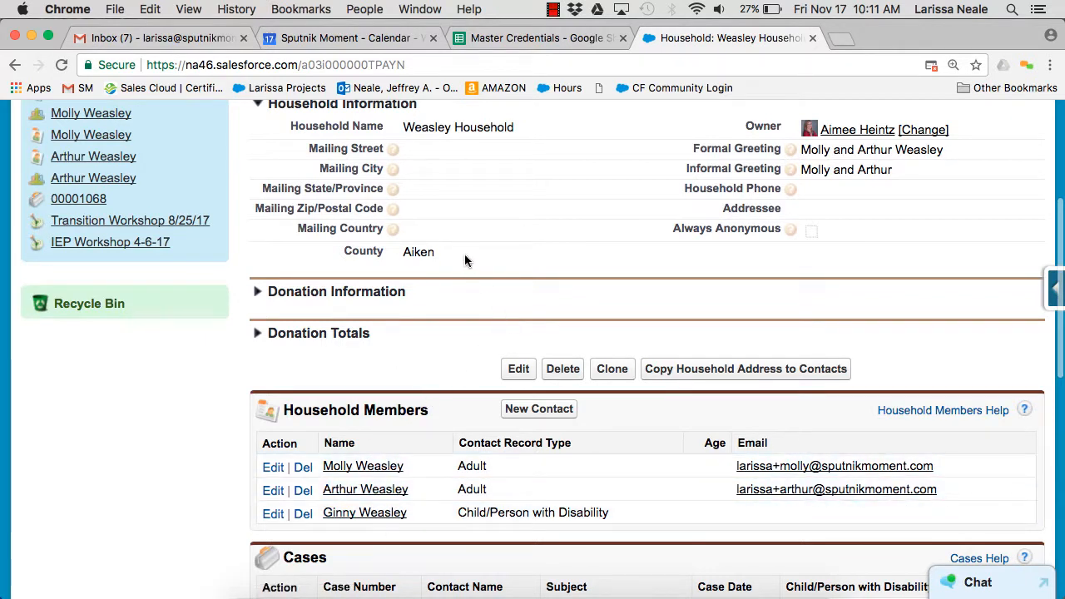
scroll(471, 305, "up", 3)
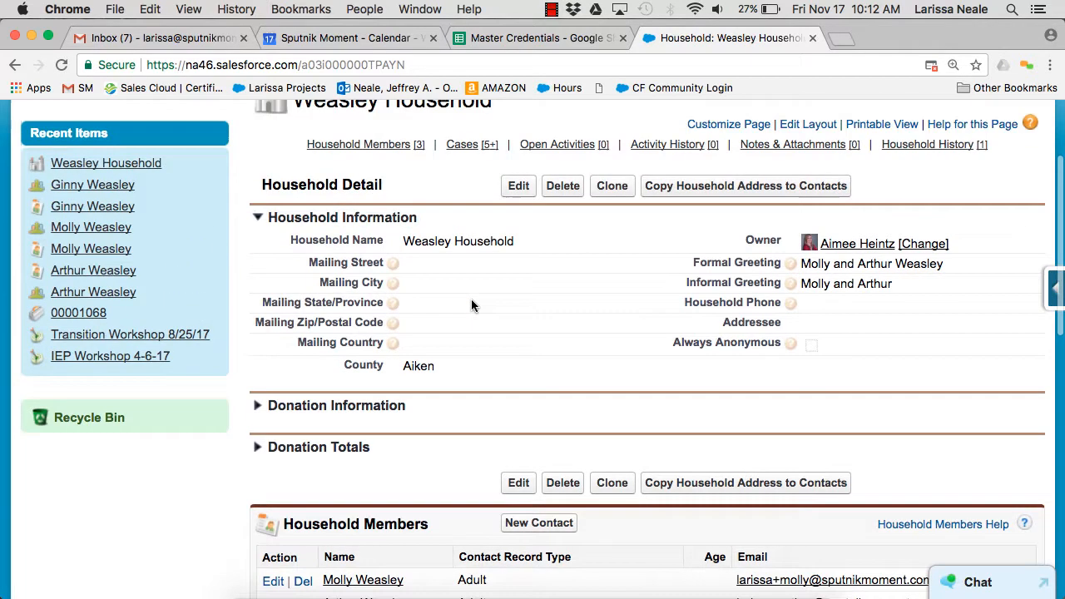
scroll(466, 310, "up", 2)
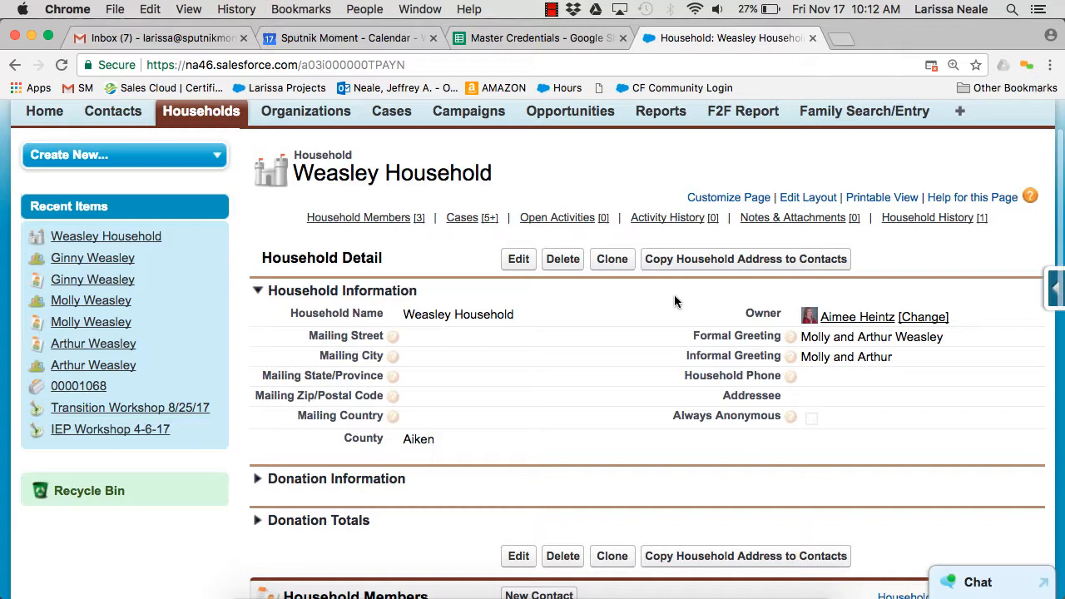
Step: Go through the household's related lists, from Household Members and Cases down past the activity lists to Notes & Attachments
scroll(638, 296, "down", 5)
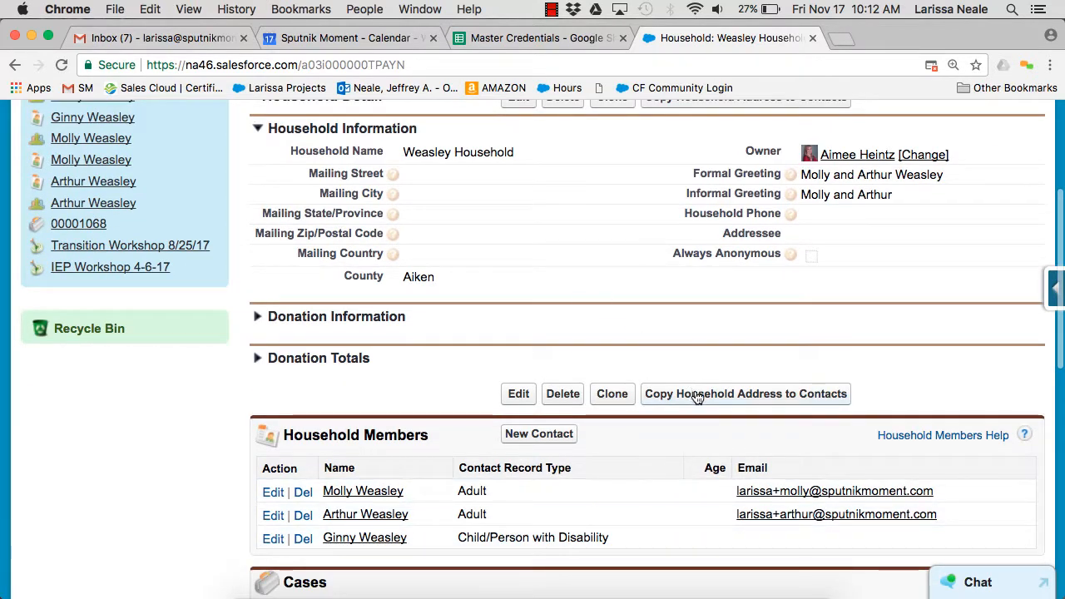
scroll(452, 330, "down", 7)
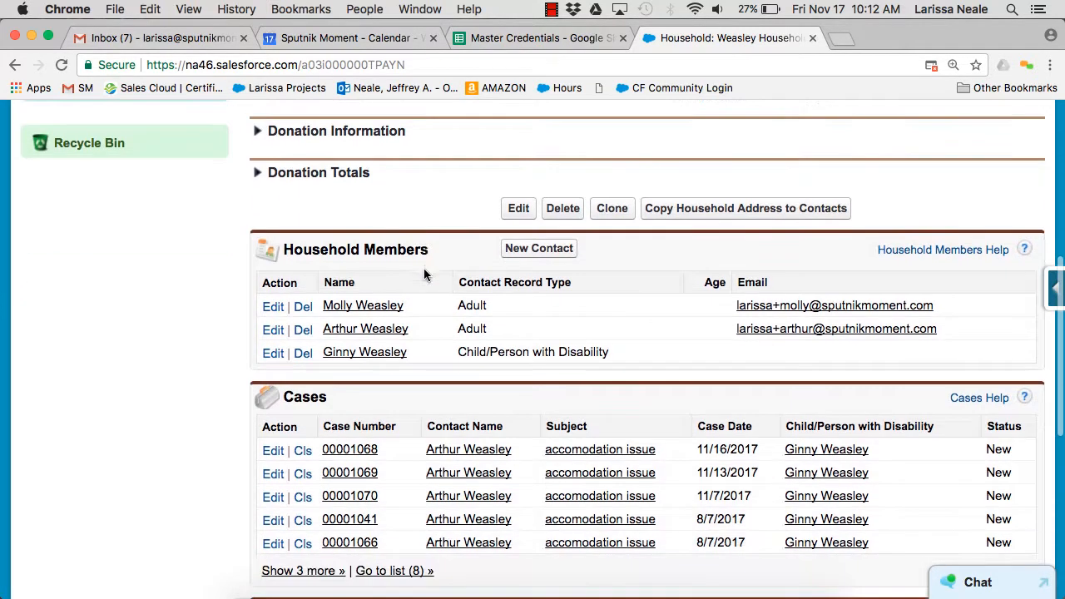
scroll(367, 222, "down", 2)
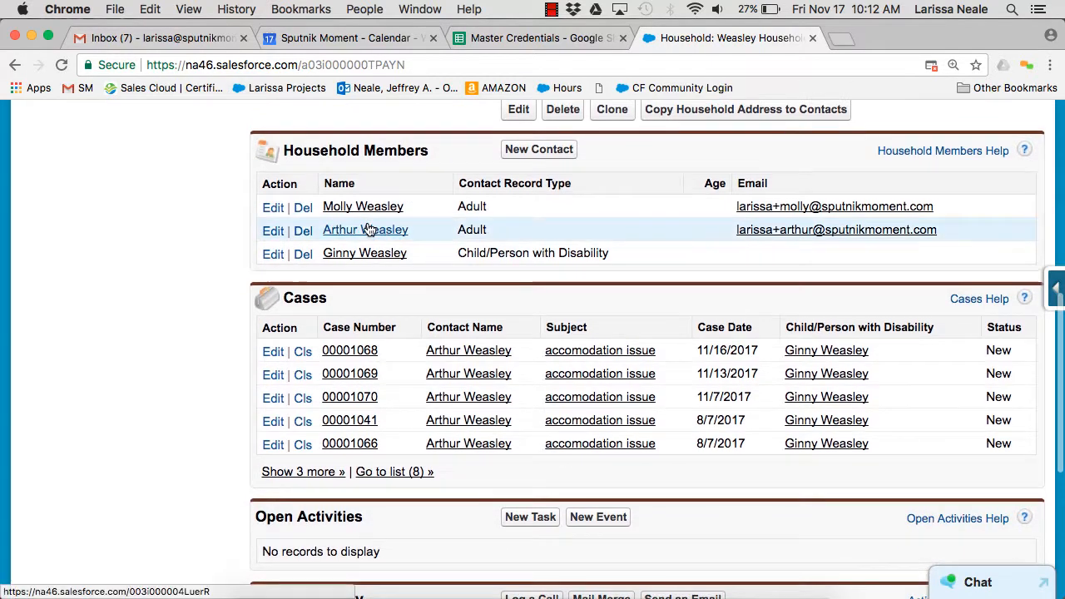
scroll(368, 229, "down", 2)
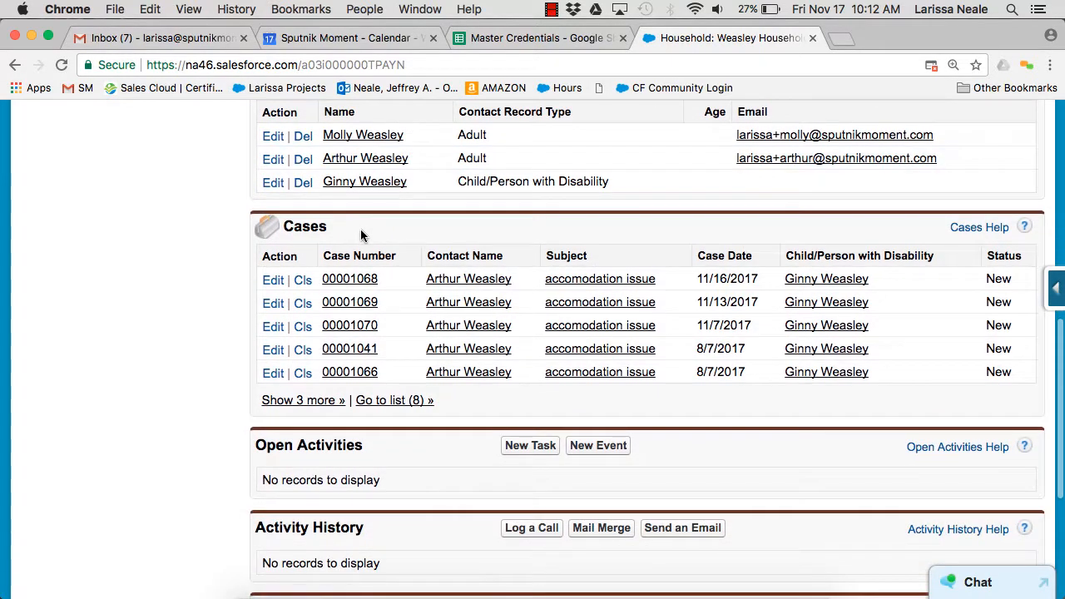
scroll(361, 229, "up", 2)
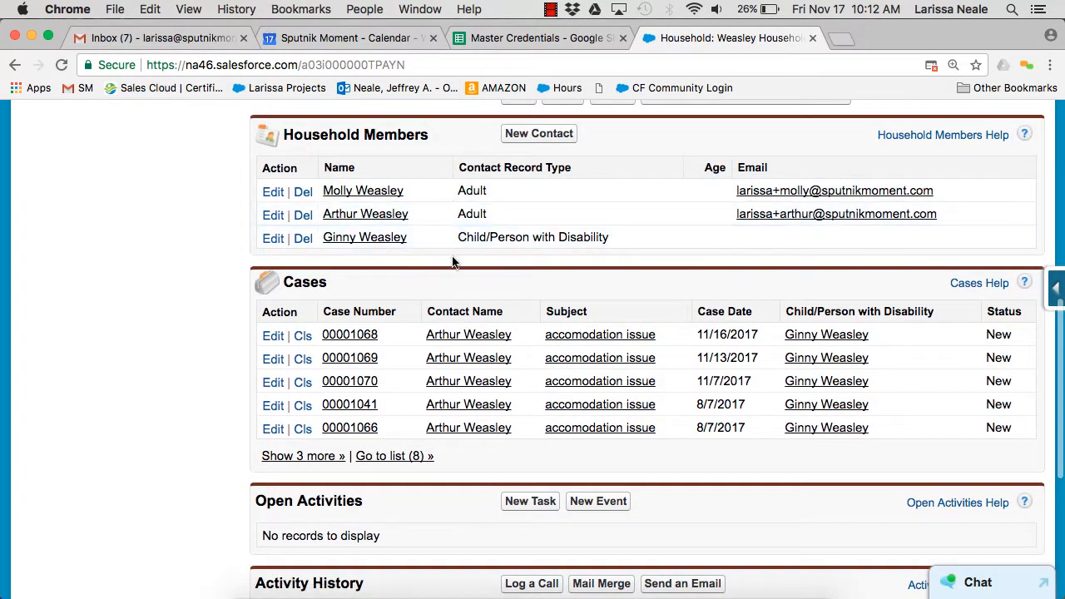
scroll(428, 282, "down", 2)
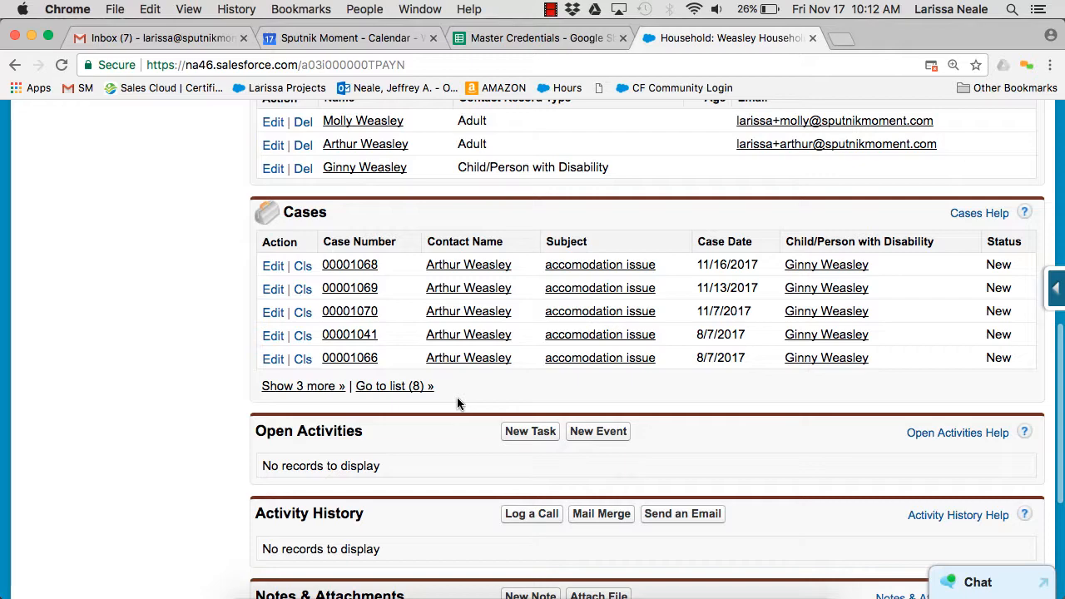
scroll(364, 309, "down", 8)
Step: Leave the household record and open the Contacts home page with its recent contacts
scroll(364, 309, "up", 20)
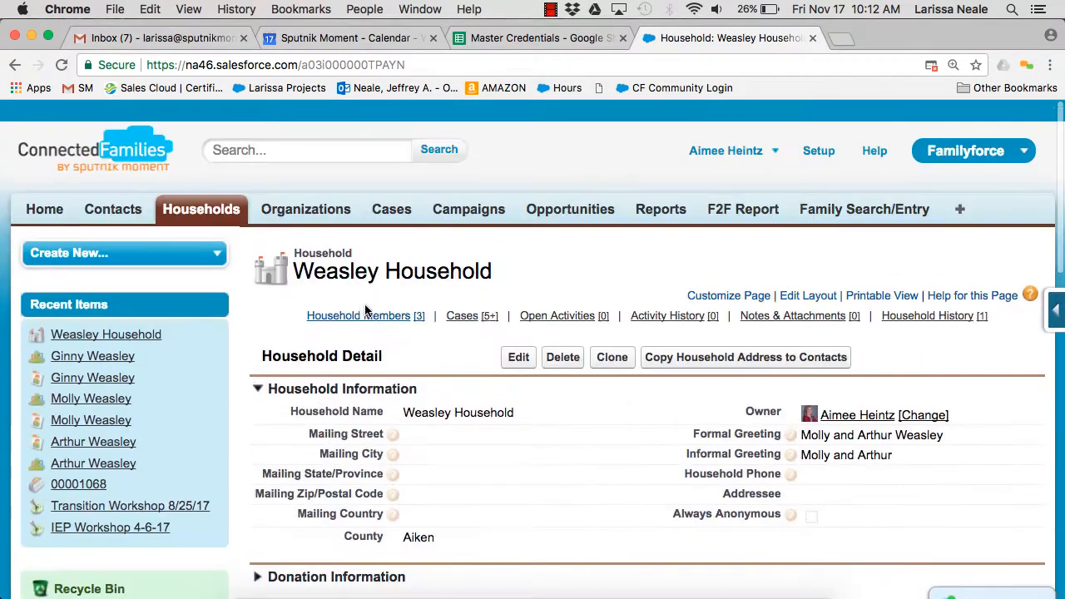
scroll(364, 309, "down", 1)
left_click(112, 188)
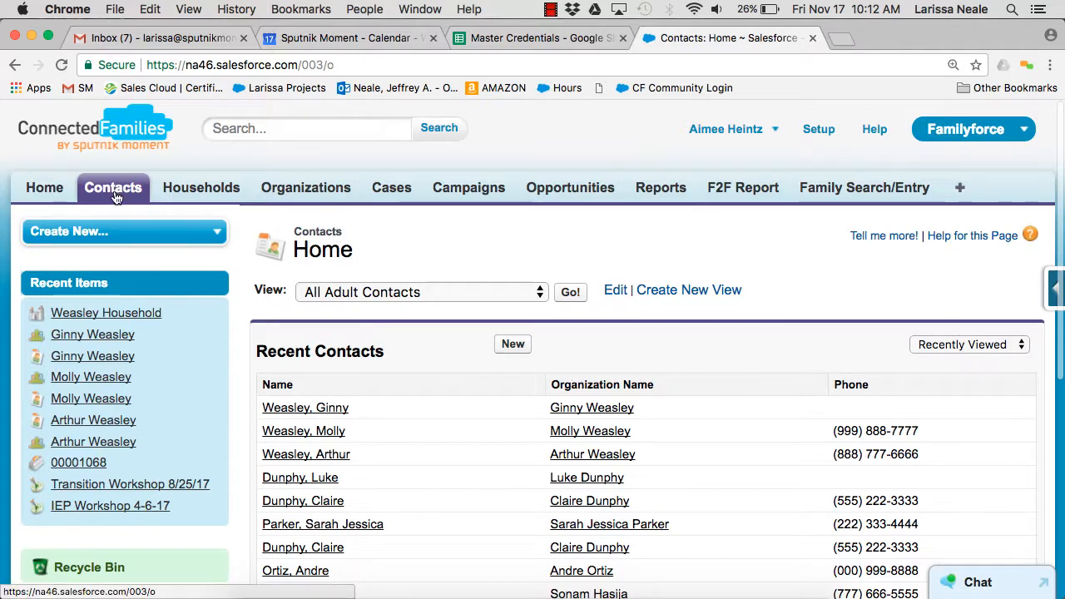
Step: Start a new contact record using the Adult record type
left_click(512, 344)
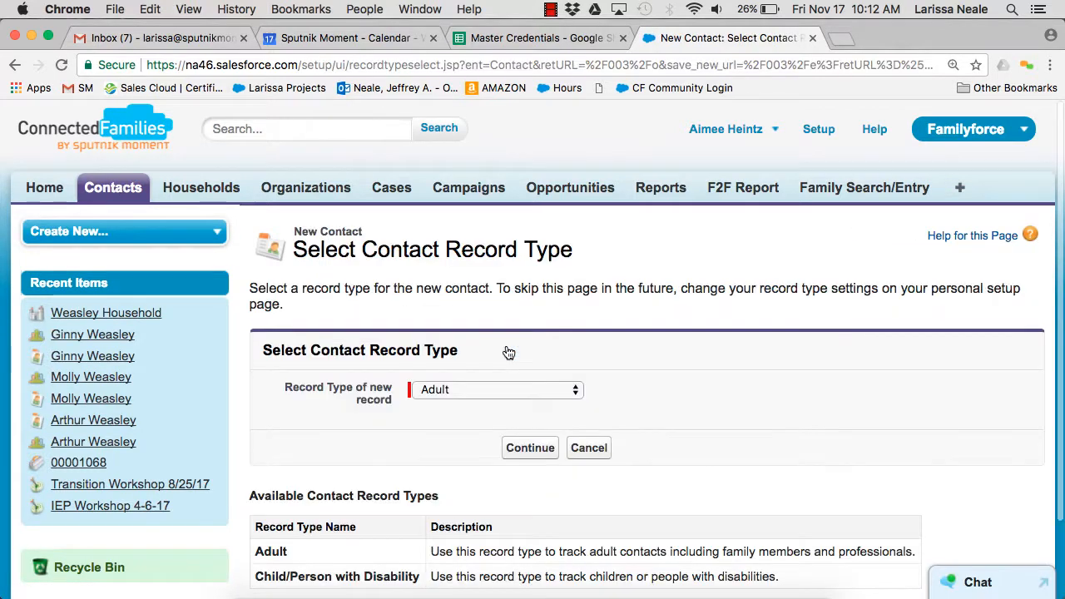
scroll(509, 353, "down", 3)
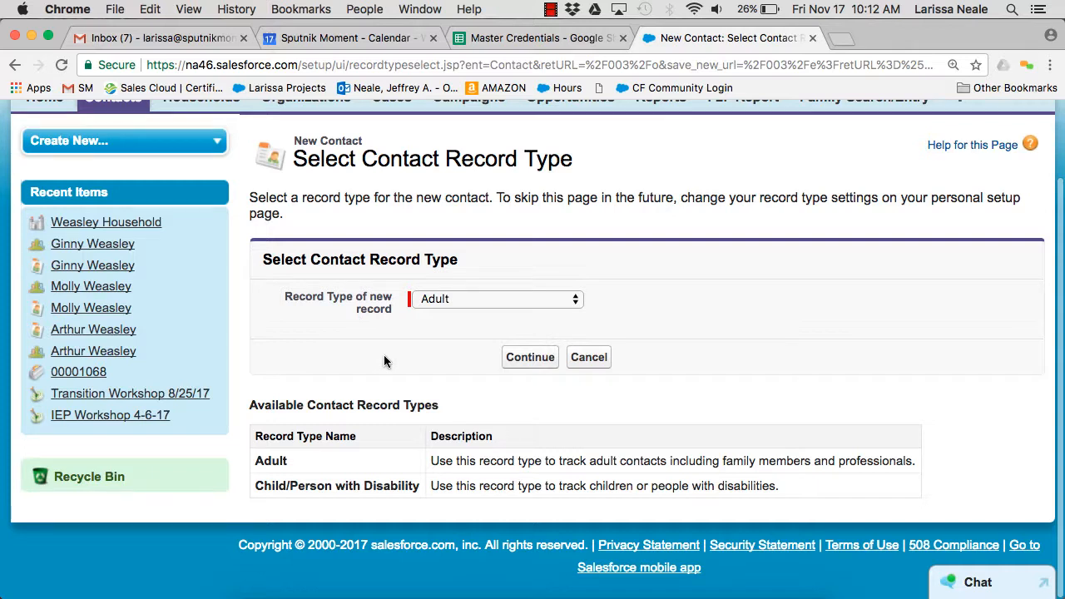
left_click(526, 358)
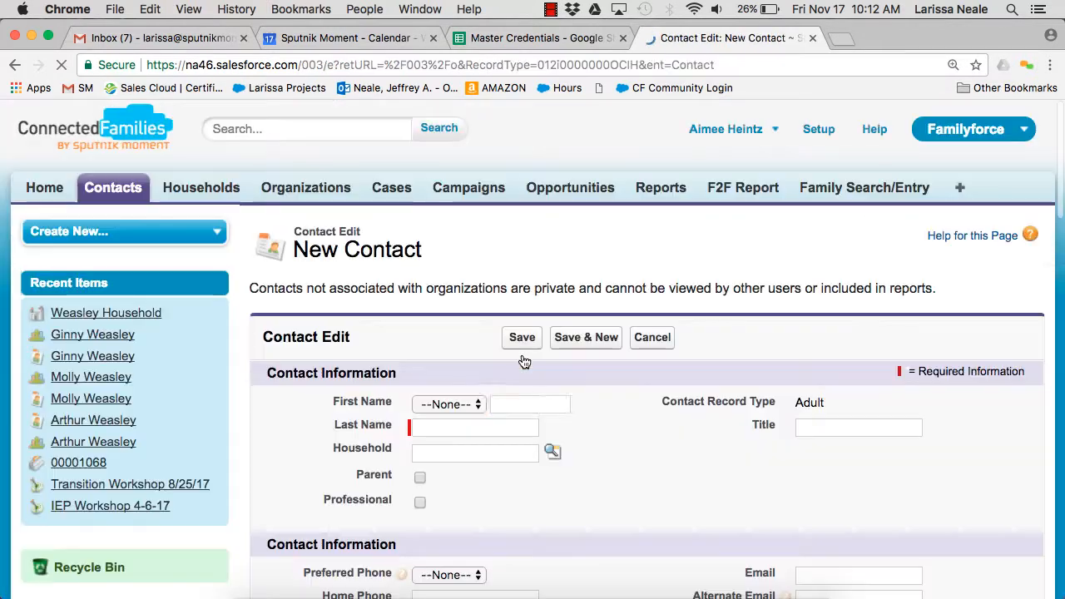
Step: Look through the blank adult contact form, from contact information down to the system information section and back
scroll(329, 279, "down", 3)
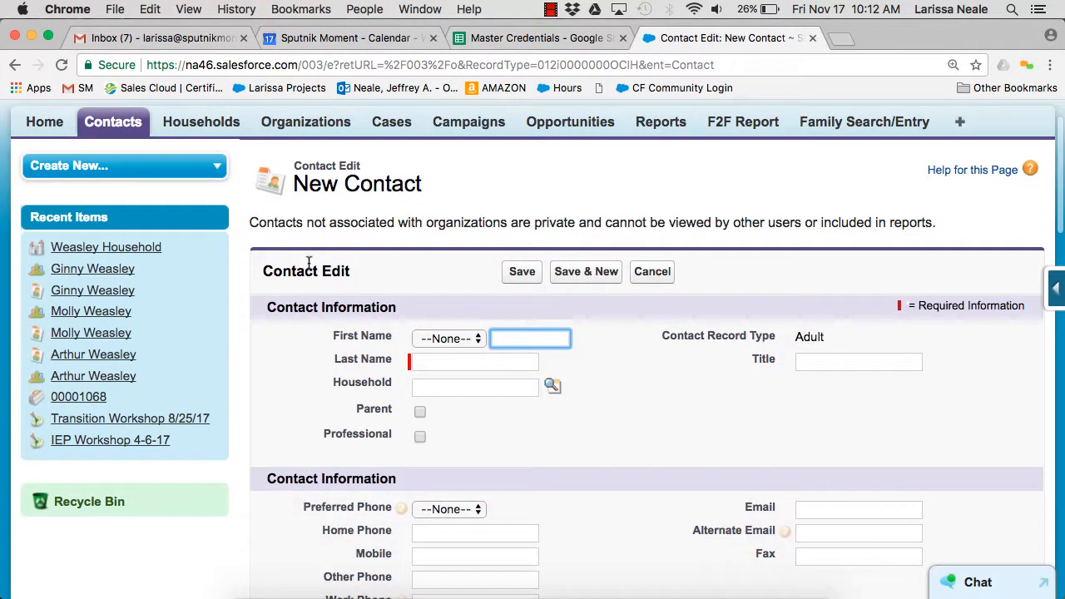
scroll(306, 237, "down", 2)
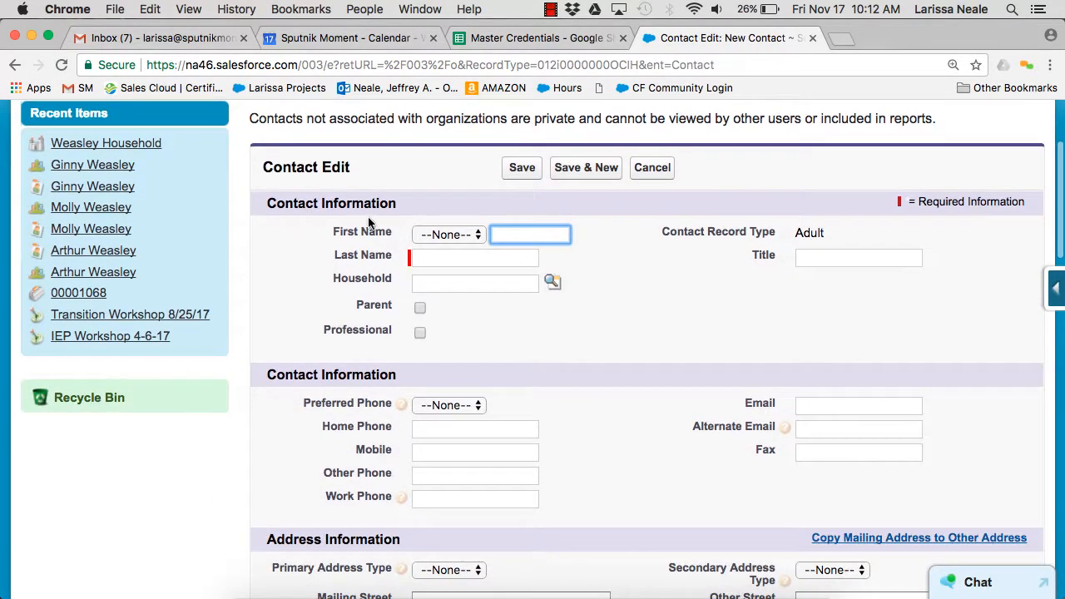
scroll(366, 225, "down", 3)
scroll(364, 220, "down", 10)
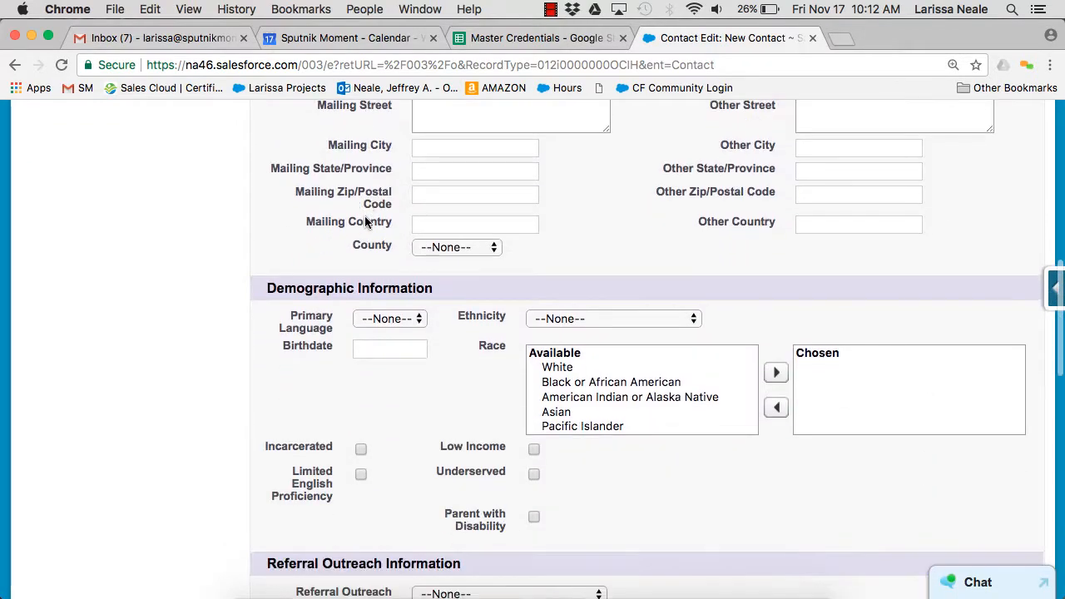
scroll(364, 222, "down", 14)
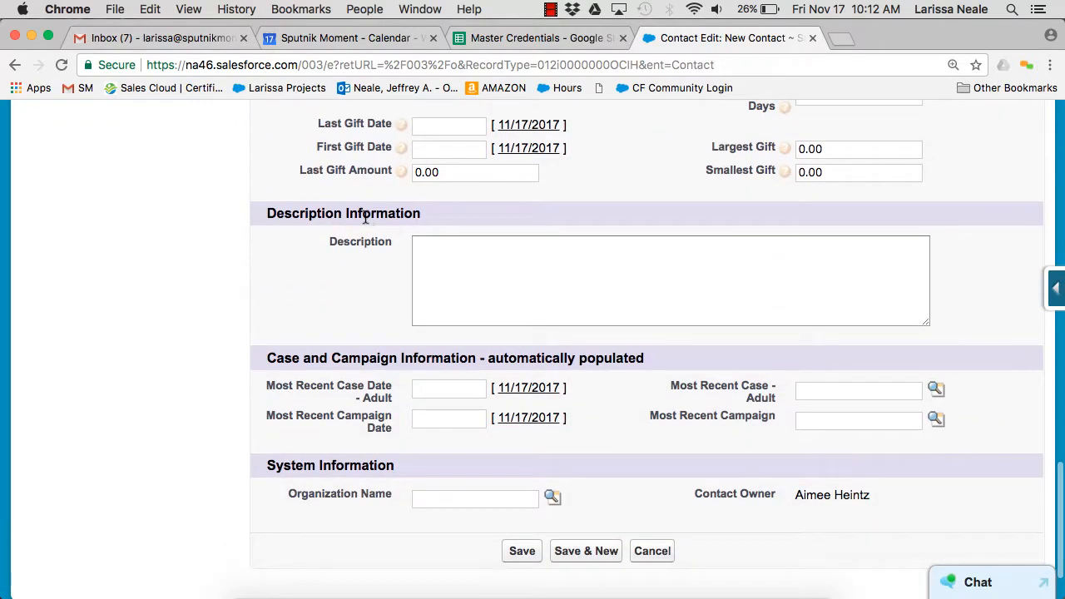
scroll(366, 222, "up", 20)
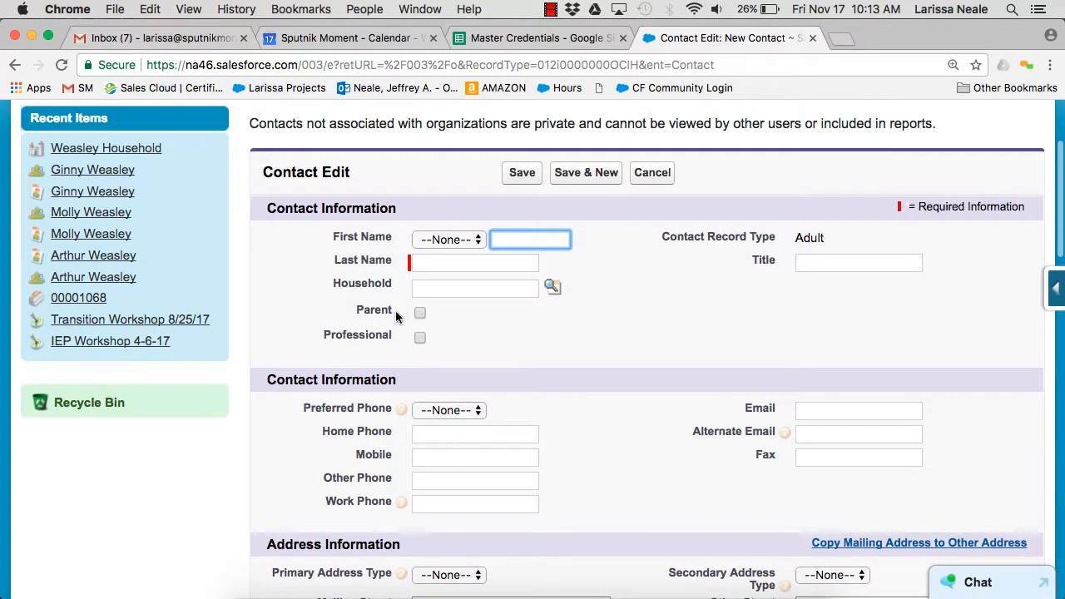
Step: Mark the new adult contact as a Parent
scroll(366, 287, "up", 3)
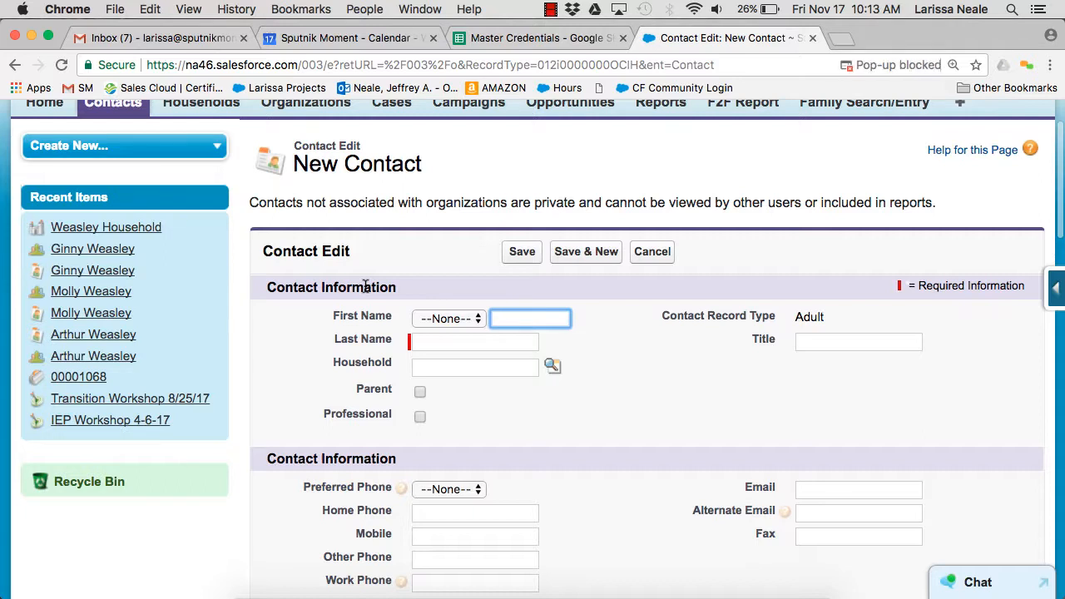
scroll(333, 287, "down", 3)
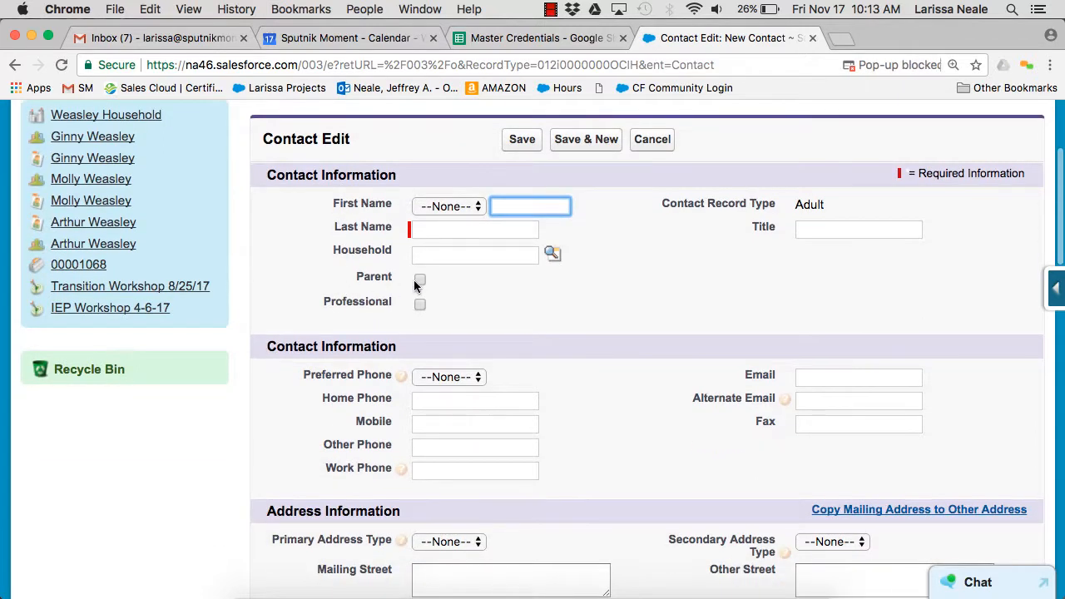
left_click(420, 281)
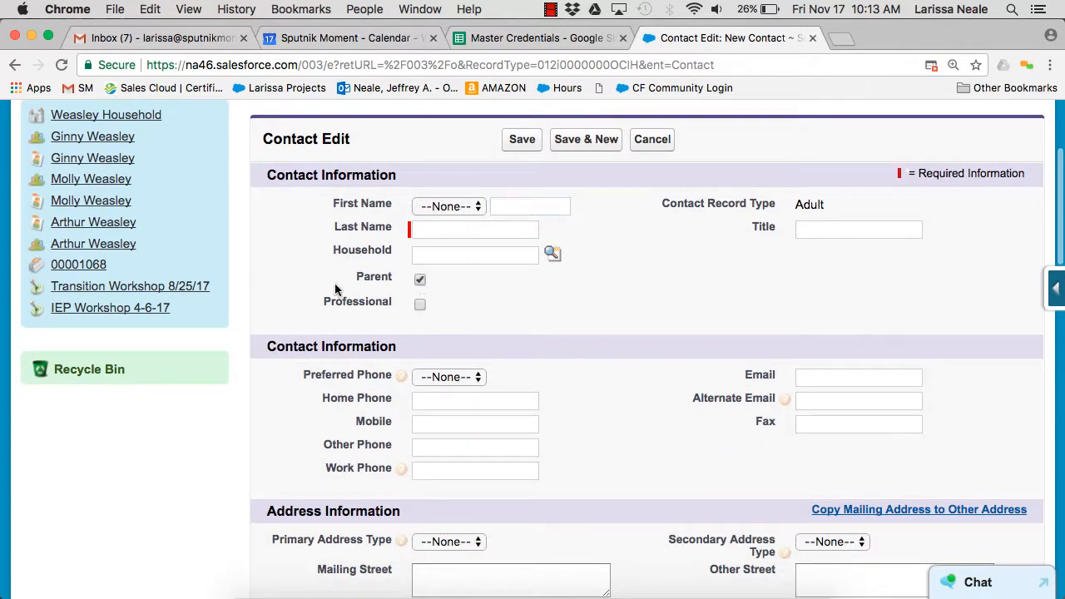
Step: Review the new contact form's household, phone, address and demographic fields to see what to fill in for a parent
scroll(332, 219, "down", 1)
scroll(332, 219, "down", 2)
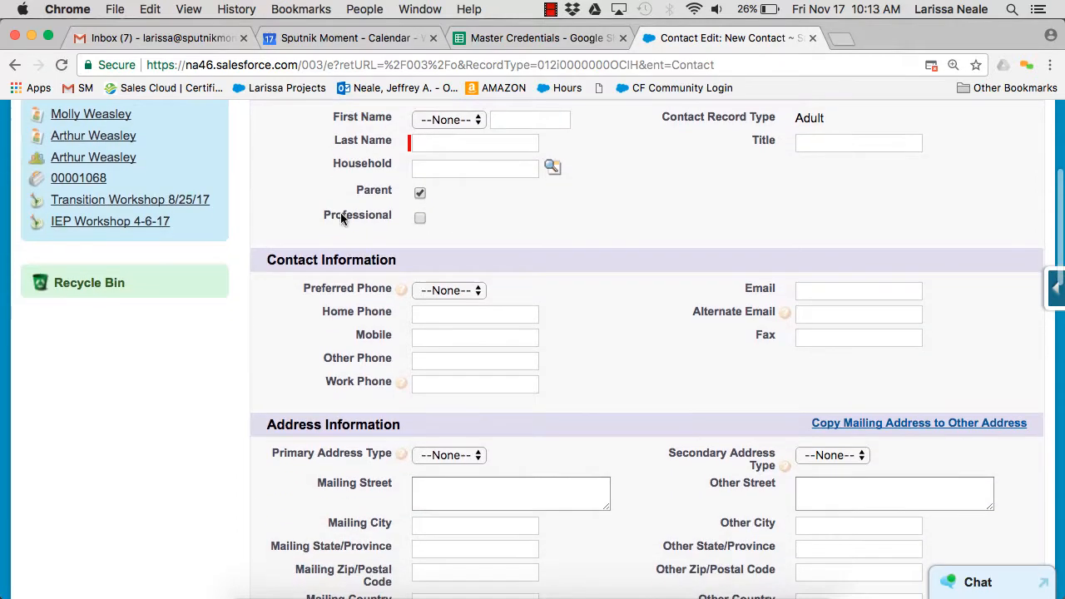
scroll(337, 194, "down", 10)
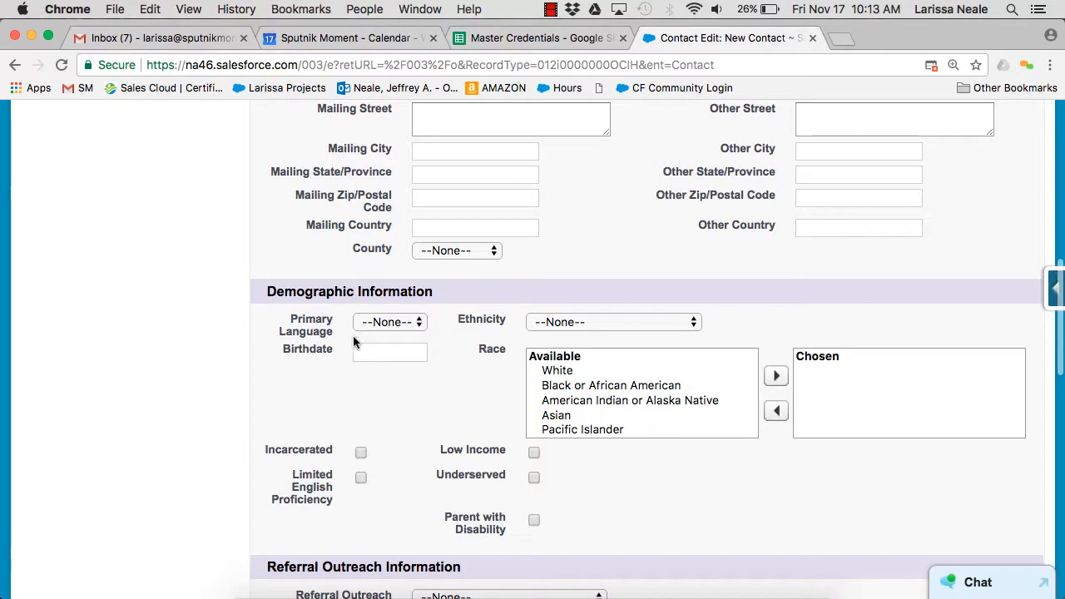
scroll(335, 369, "up", 5)
scroll(335, 370, "up", 9)
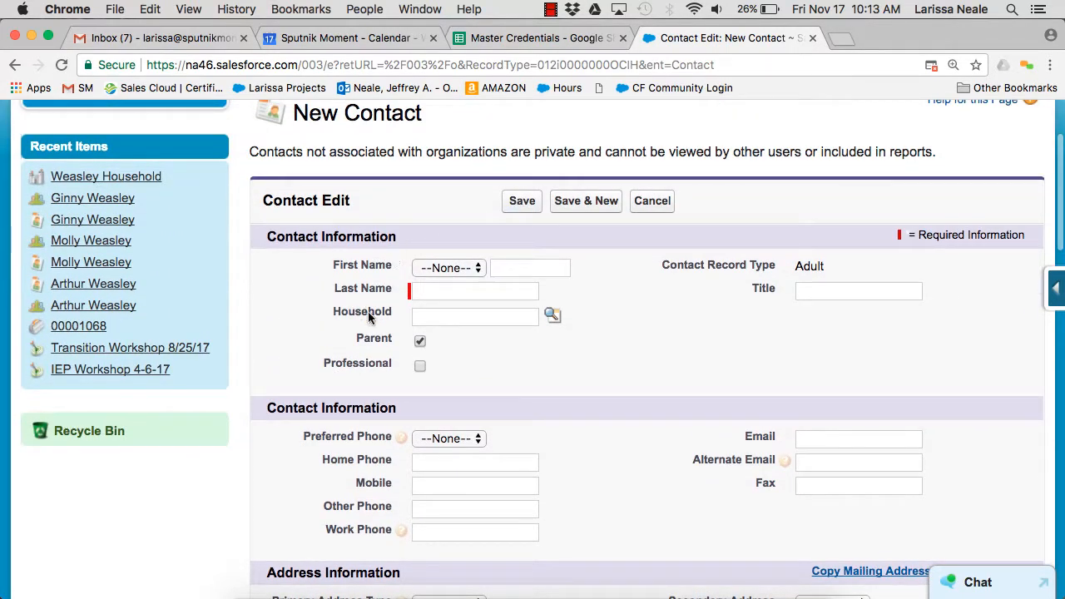
scroll(344, 286, "down", 13)
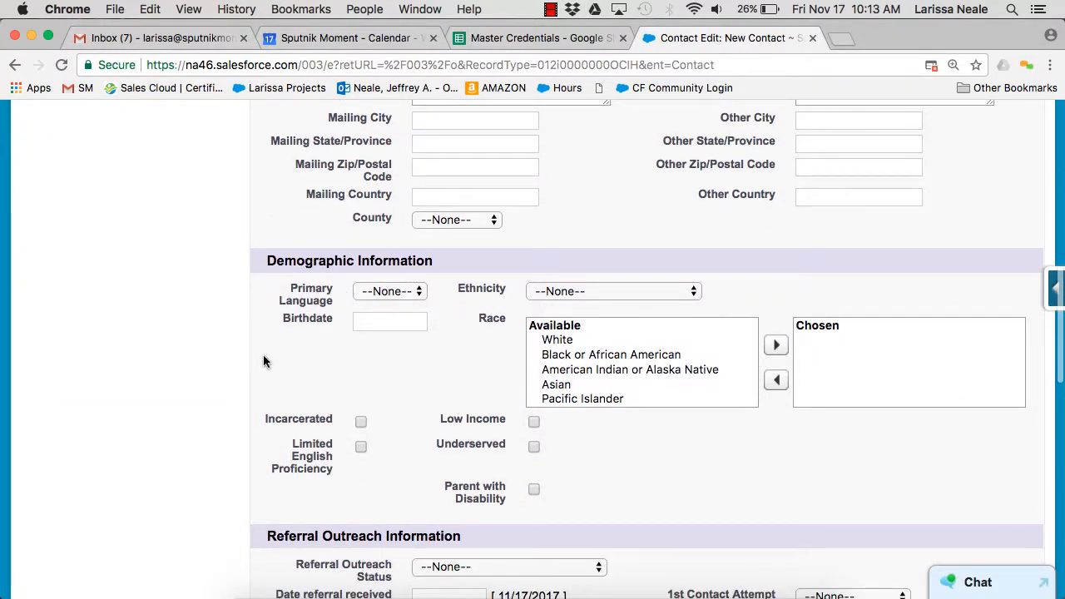
scroll(265, 358, "up", 13)
left_click(550, 10)
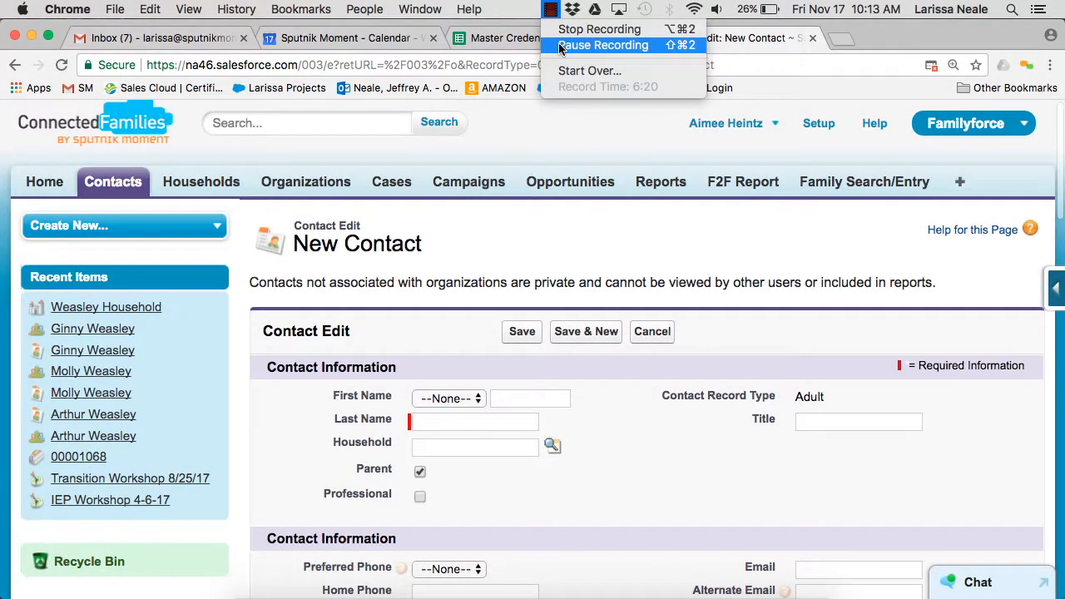
left_click(604, 45)
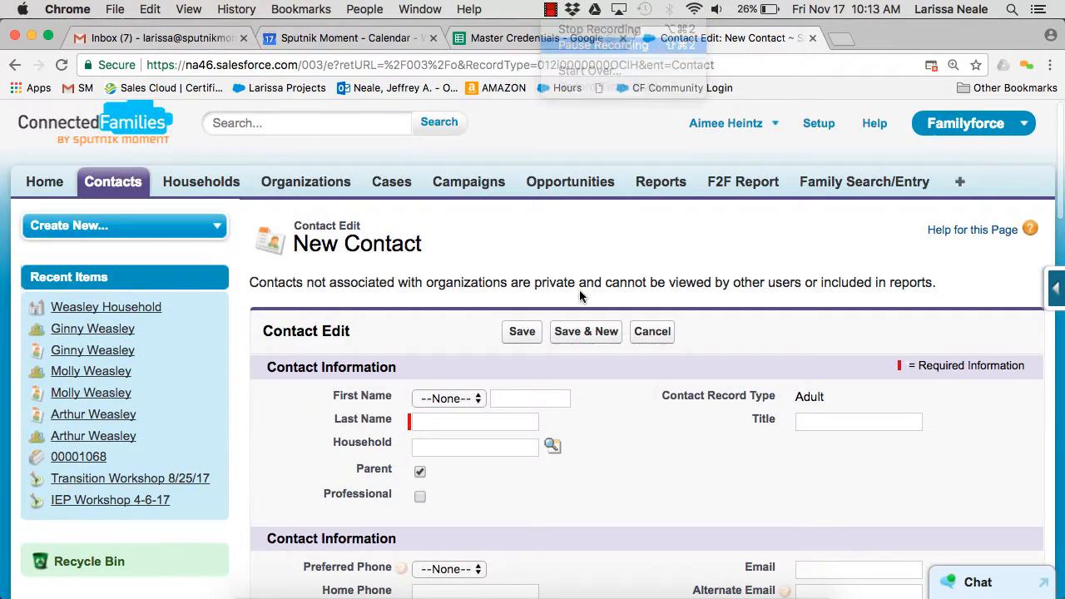